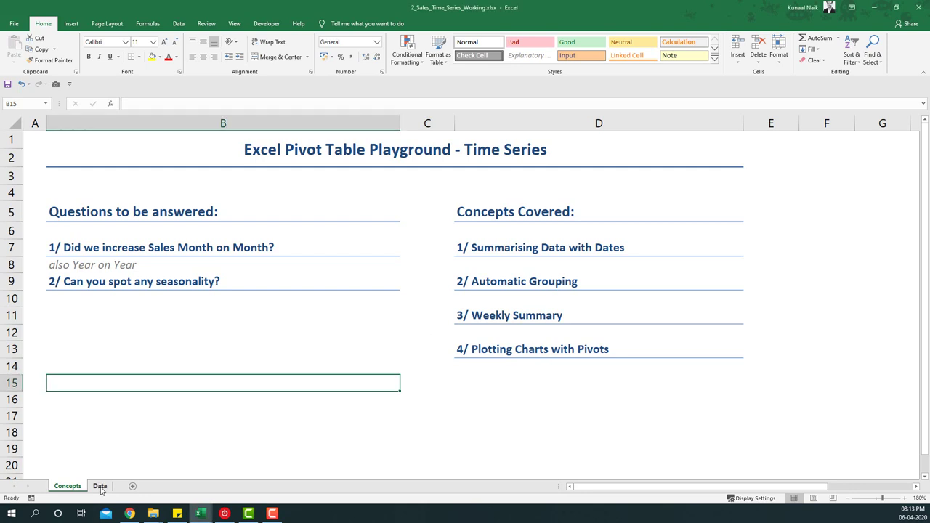
# - On the Data sheet, turn on filters for the Transaction_Date and Sales headers
pyautogui.hotkey('ctrl', 'pagedown')
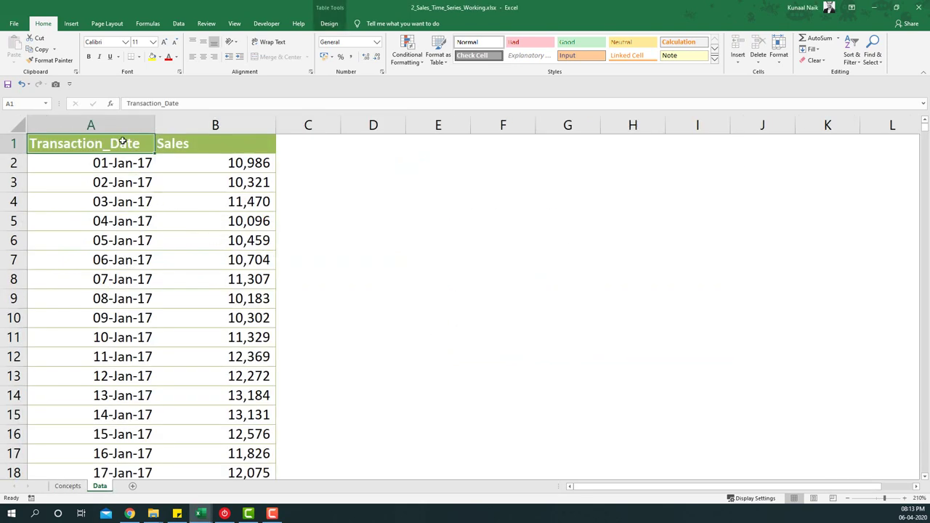
pyautogui.moveTo(122, 143); pyautogui.dragTo(99, 310)
pyautogui.moveTo(209, 143); pyautogui.dragTo(201, 296)
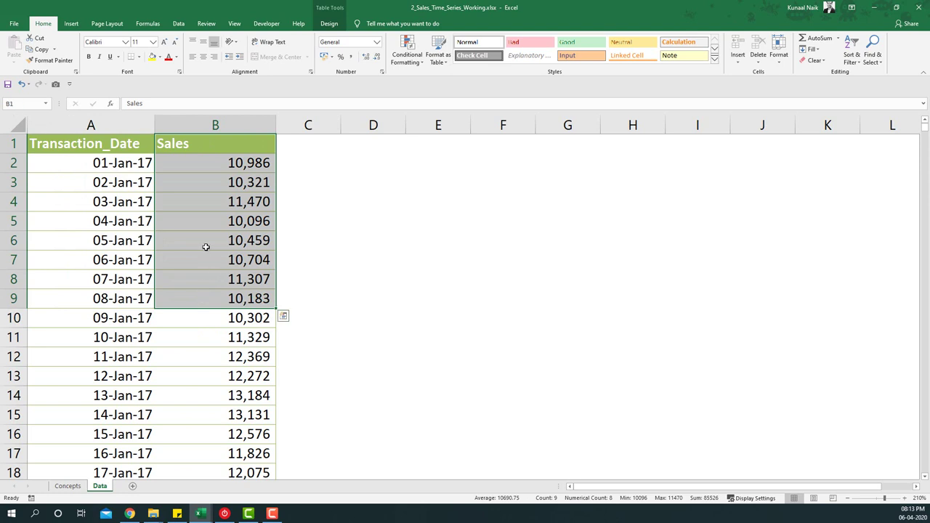
pyautogui.click(113, 148)
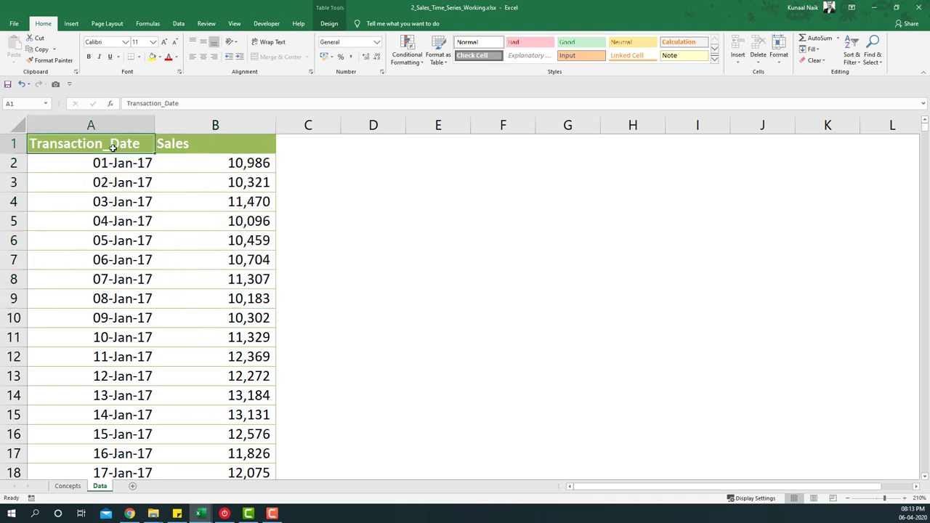
pyautogui.hotkey('ctrl', 'shift', 'l')
# - Browse the 2017 and 2019 entries in the Transaction_Date filter, then close it unchanged
pyautogui.click(110, 185)
pyautogui.click(150, 148)
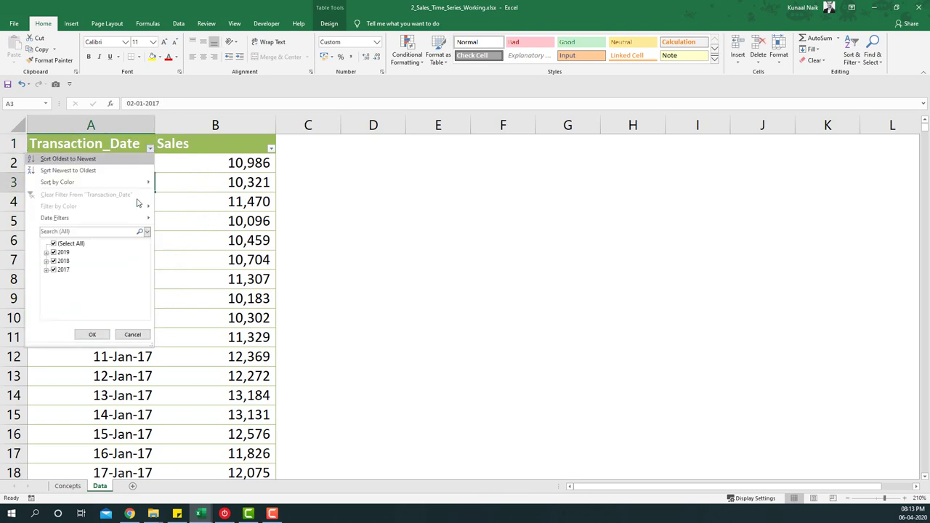
pyautogui.click(46, 270)
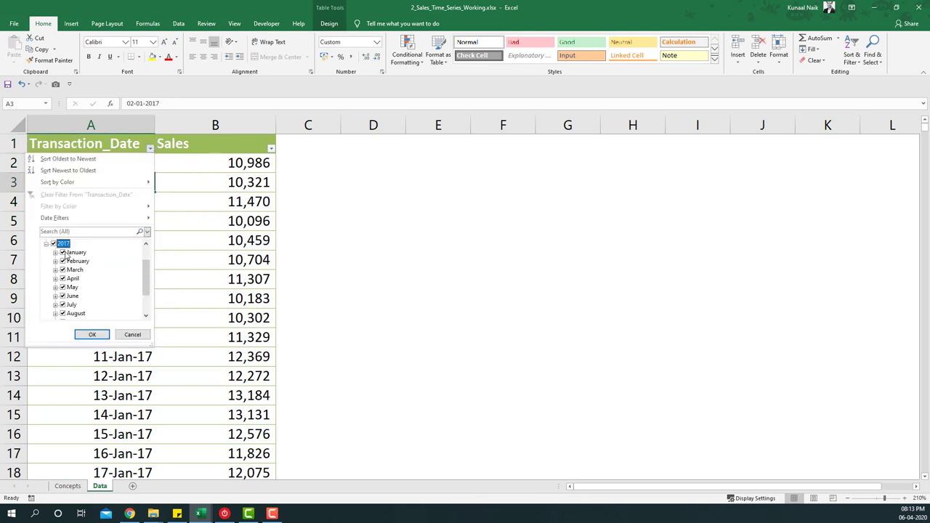
pyautogui.click(45, 243)
pyautogui.click(45, 255)
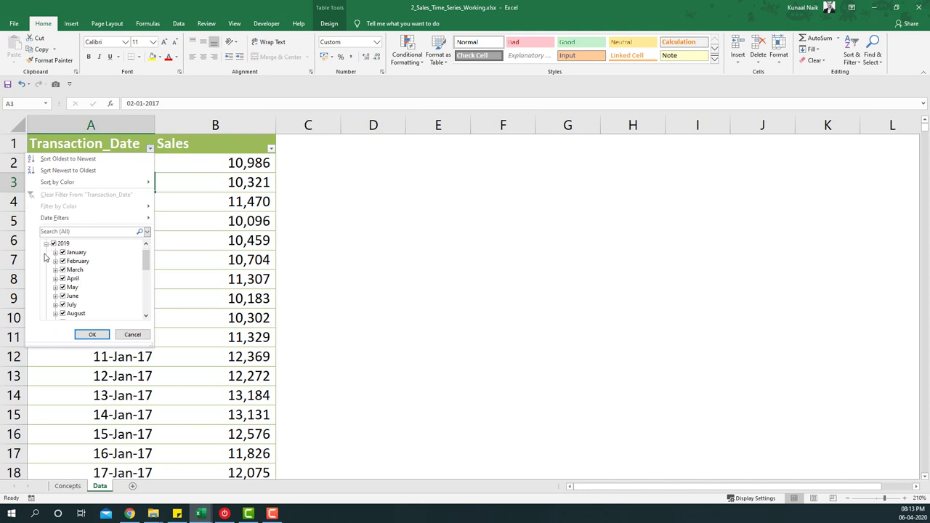
pyautogui.scroll(-2, 55, 262)
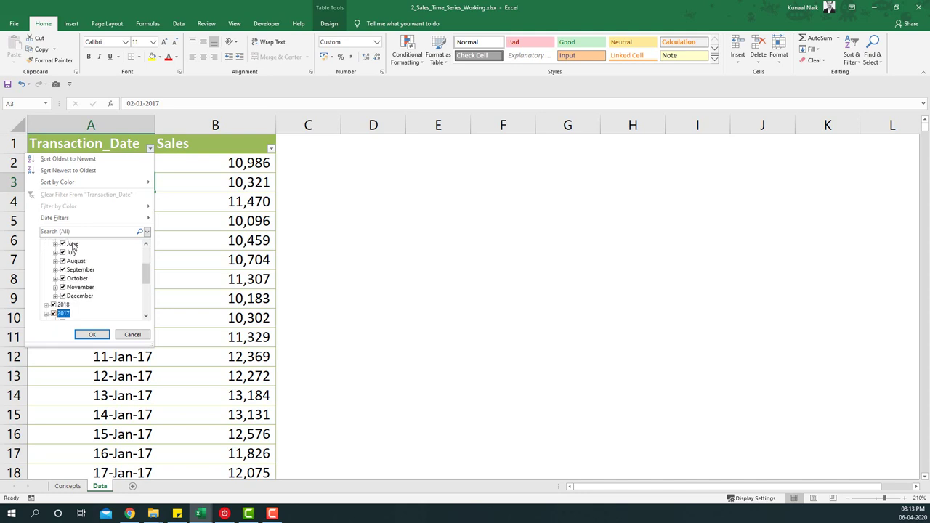
pyautogui.scroll(3, 71, 258)
pyautogui.click(132, 334)
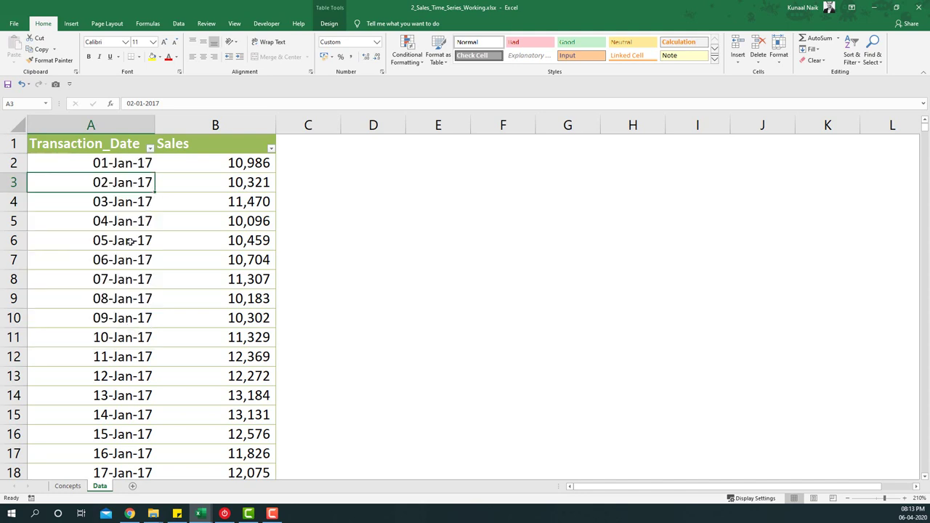
pyautogui.click(119, 234)
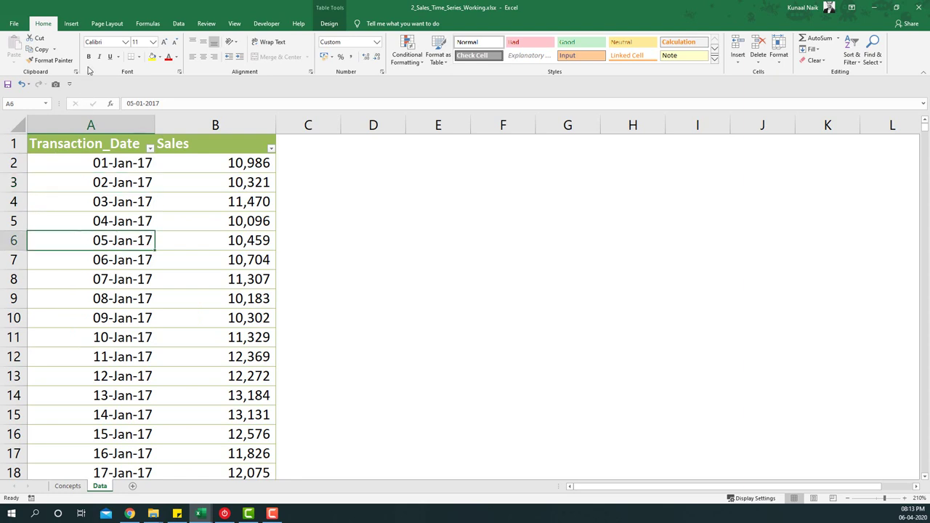
# - Insert an empty PivotTable from the sales data on a new worksheet
pyautogui.click(71, 24)
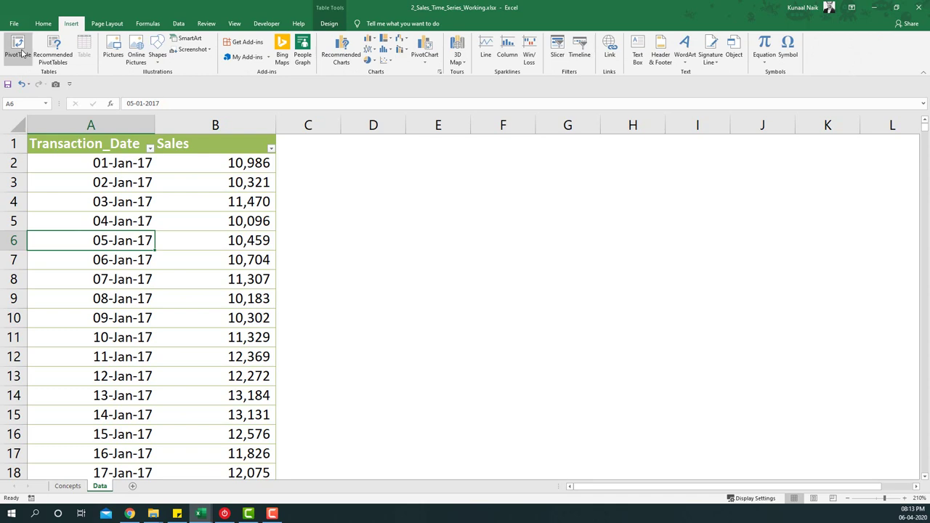
pyautogui.click(21, 52)
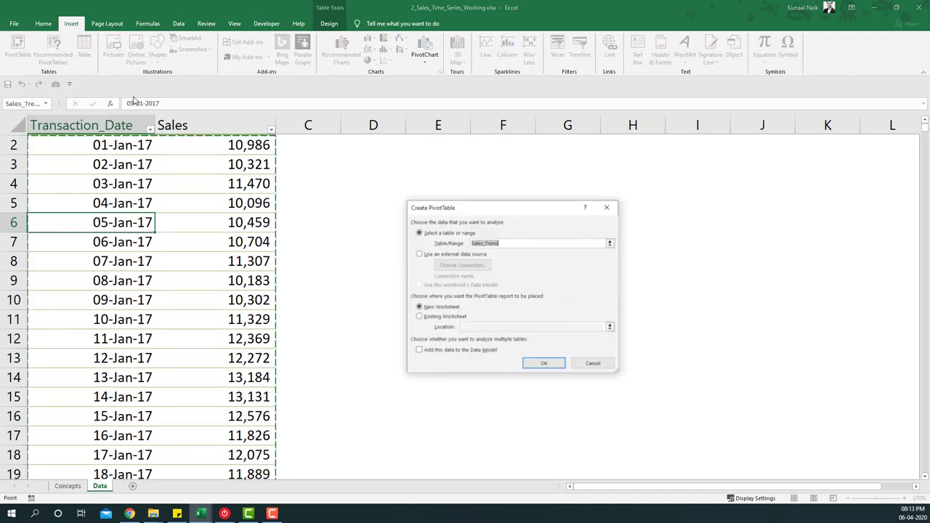
pyautogui.click(545, 363)
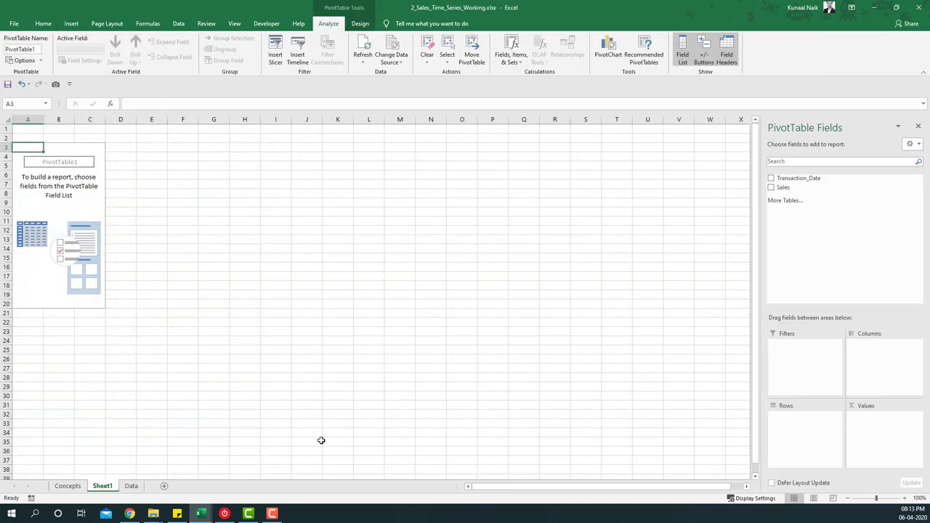
# - Rename Sheet1 to 'Summary' and zoom in on the sheet
pyautogui.doubleClick(103, 486)
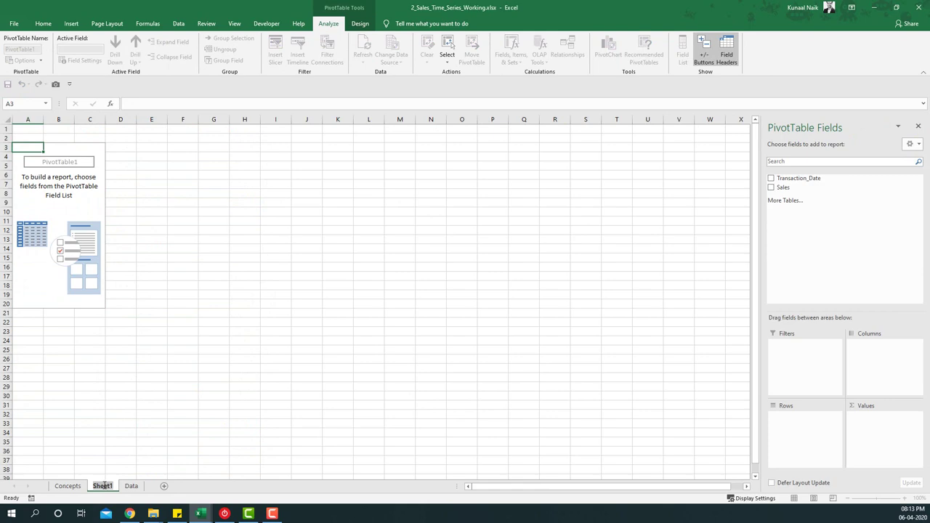
pyautogui.write('Summary')
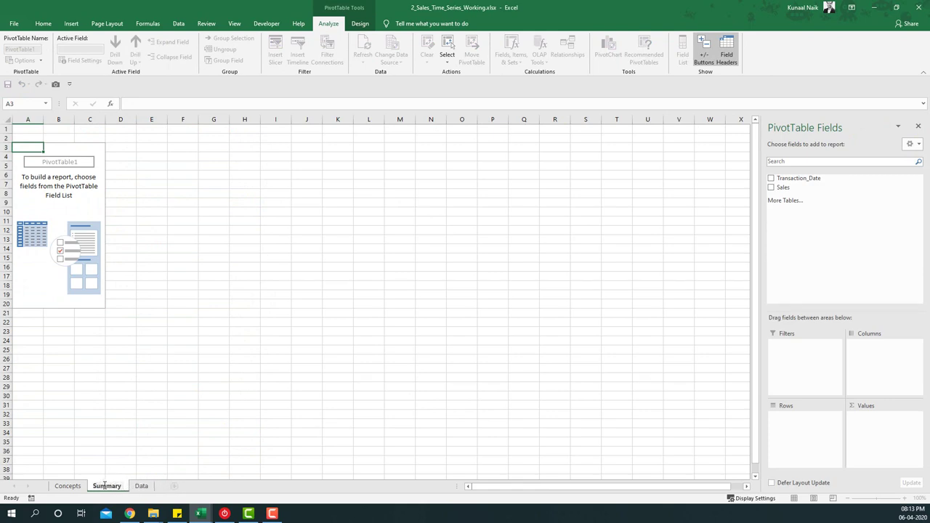
pyautogui.press('Return')
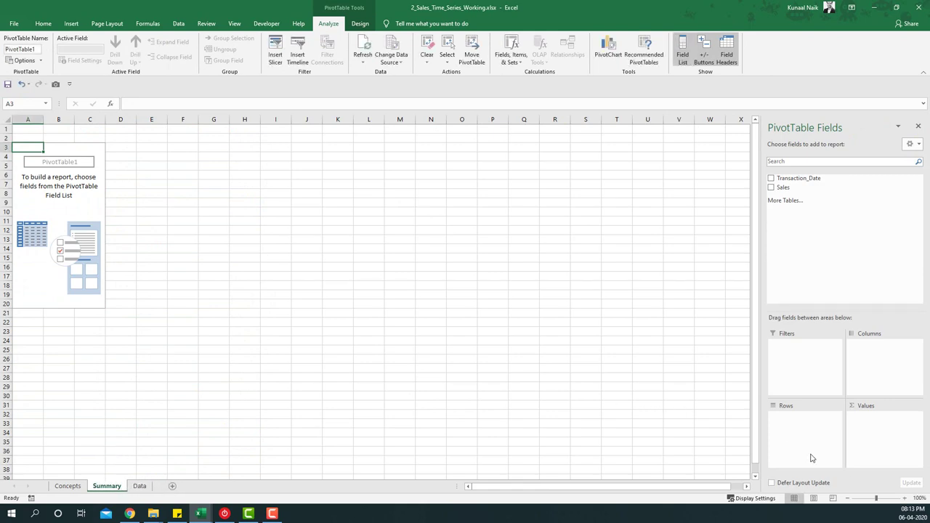
pyautogui.click(904, 498)
pyautogui.click(904, 499)
pyautogui.click(904, 498)
pyautogui.click(905, 498)
pyautogui.click(904, 498)
pyautogui.click(904, 499)
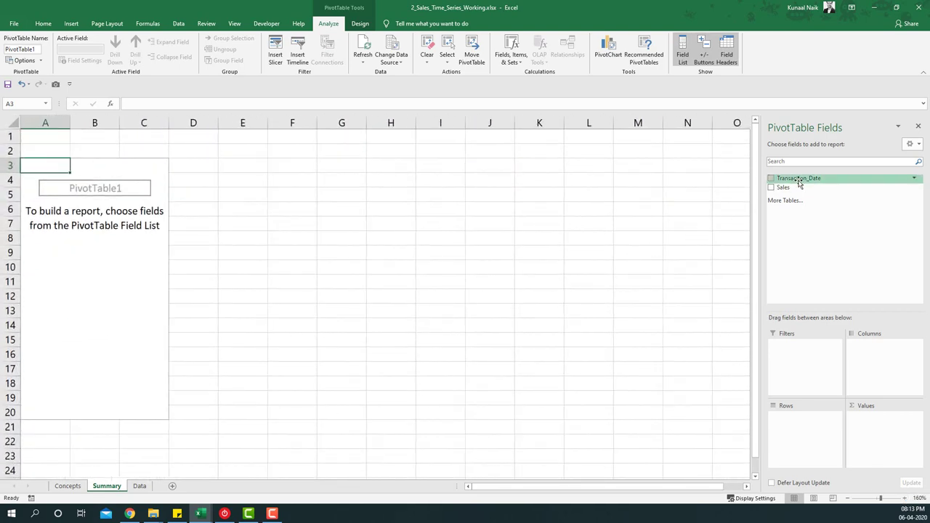
# - Add Transaction_Date to Rows and ungroup its automatic year, quarter and month grouping
pyautogui.moveTo(797, 183); pyautogui.dragTo(807, 425)
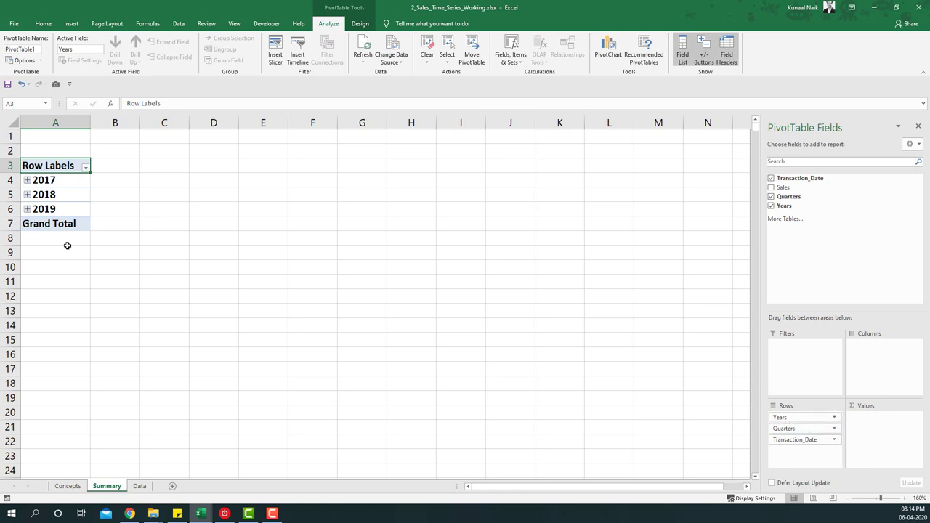
pyautogui.click(28, 180)
pyautogui.click(39, 195)
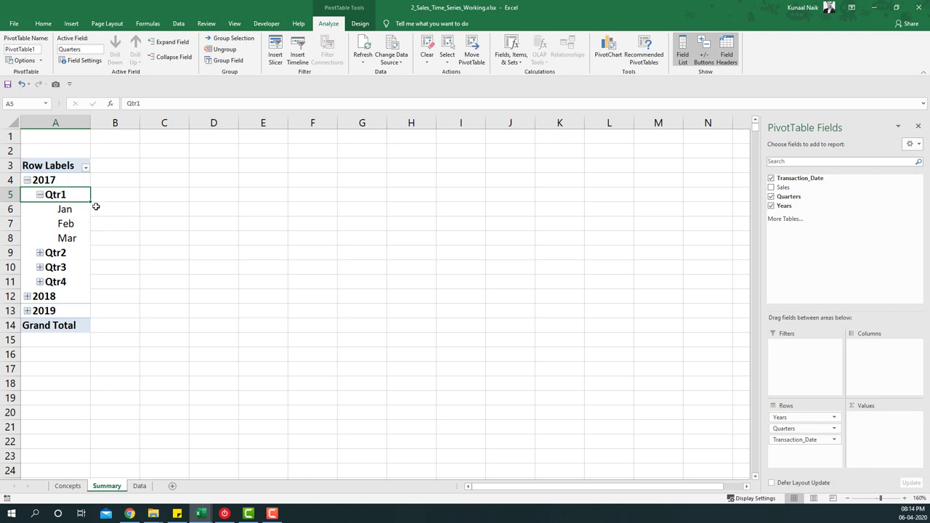
pyautogui.rightClick(64, 211)
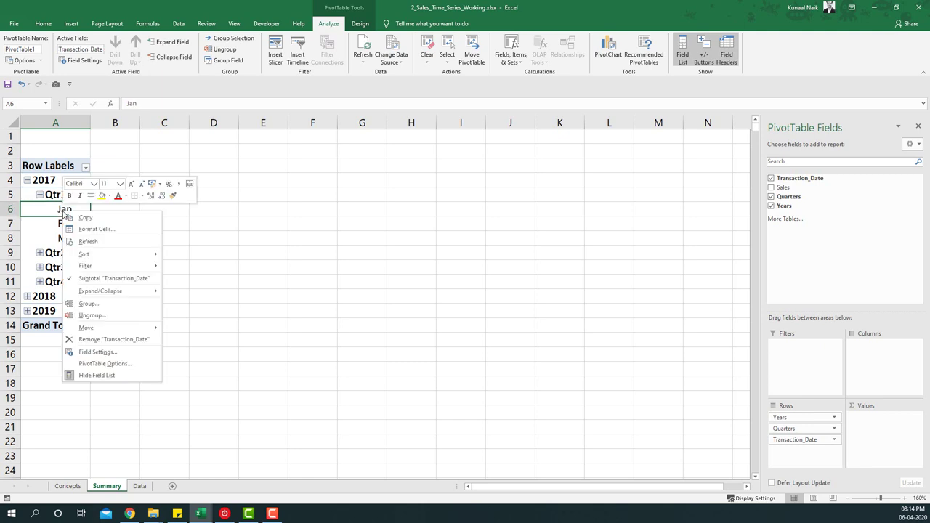
pyautogui.click(92, 315)
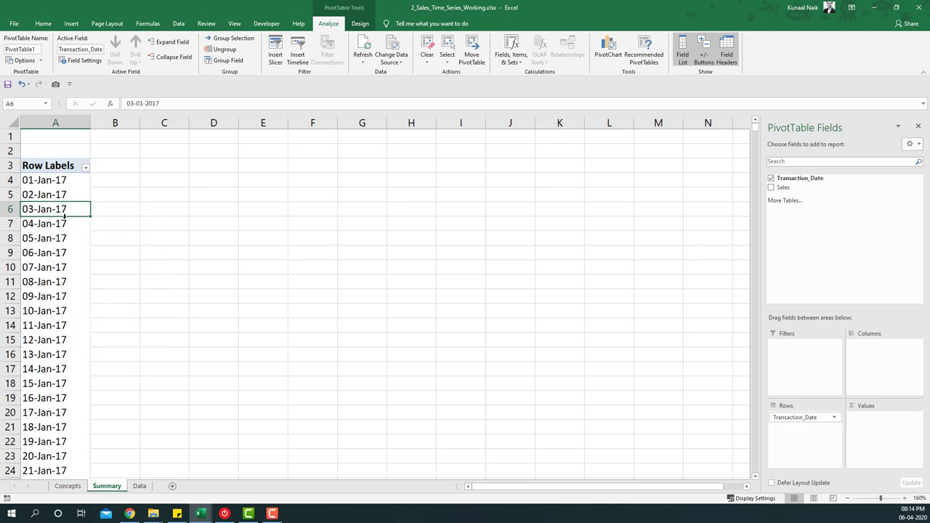
pyautogui.rightClick(64, 214)
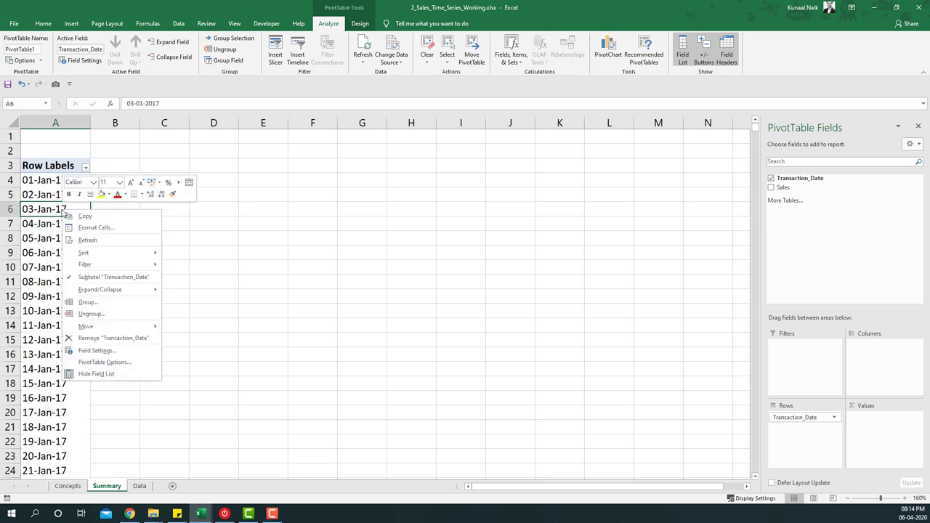
pyautogui.click(111, 303)
pyautogui.moveTo(77, 170); pyautogui.dragTo(165, 173)
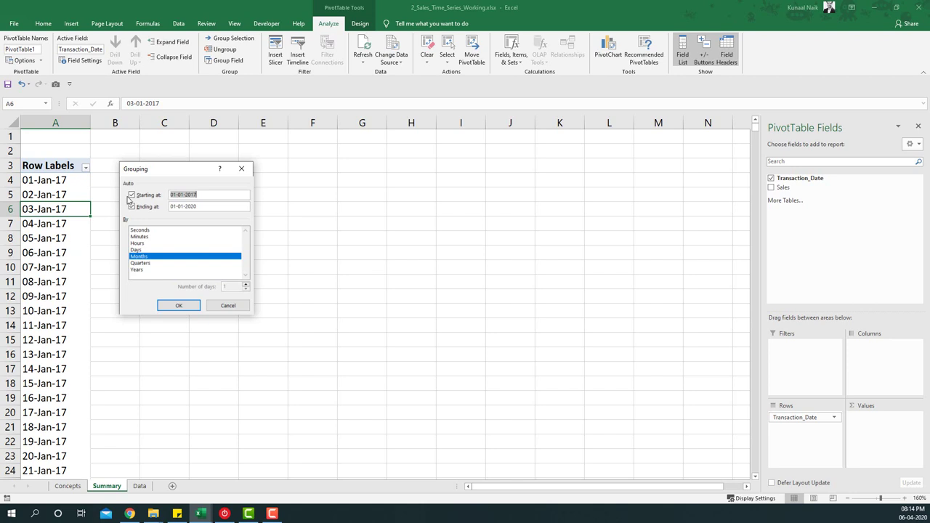
pyautogui.click(227, 304)
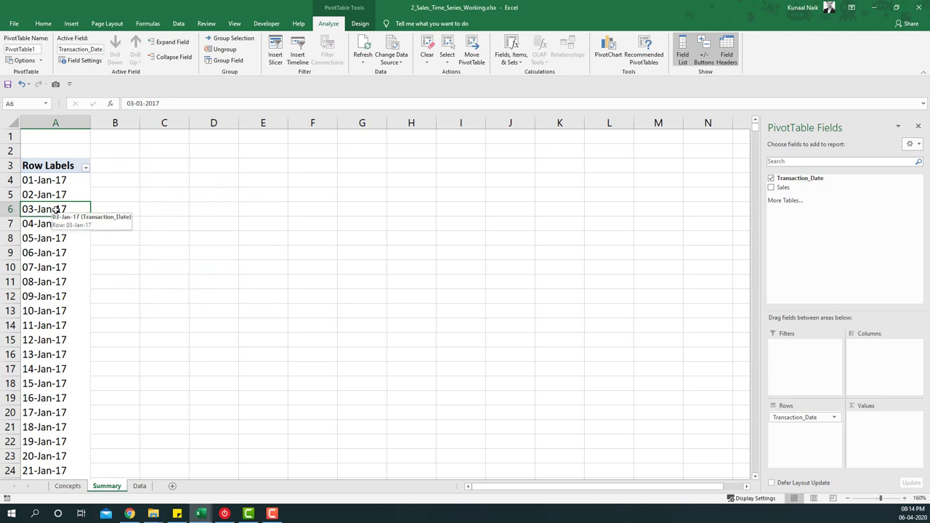
# - Preview a pivot date in General number format, then cancel the format dialog
pyautogui.hotkey('ctrl', '1')
pyautogui.moveTo(432, 177); pyautogui.dragTo(271, 179)
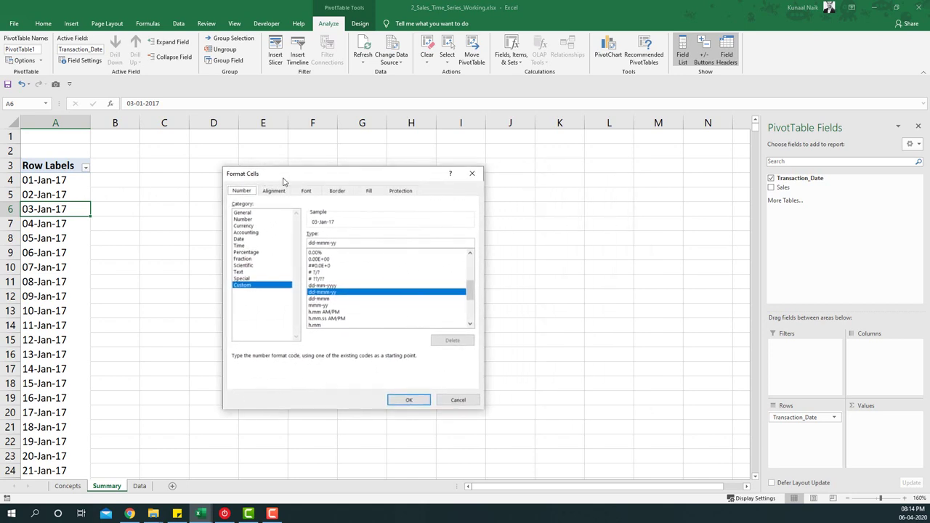
pyautogui.click(243, 213)
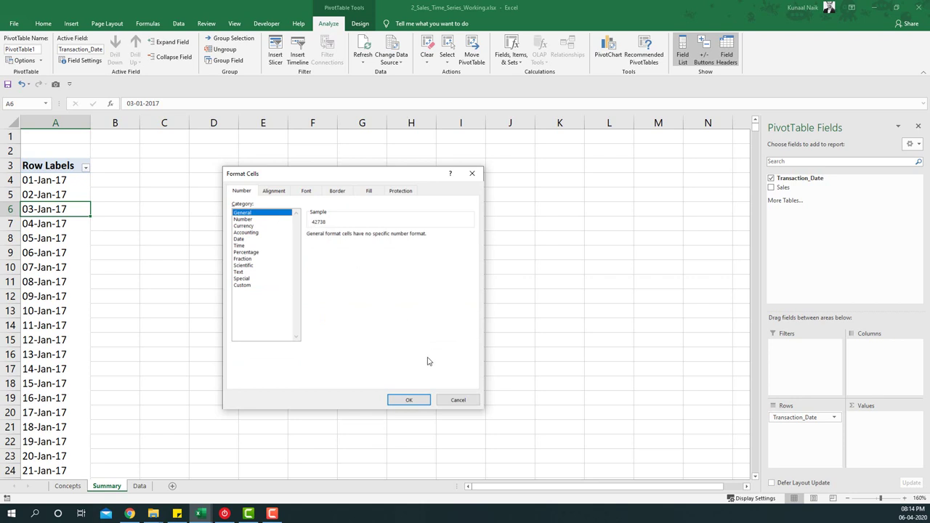
pyautogui.click(440, 401)
# - Show dates 01-Jan-17 to 11-Jan-17 as General serial numbers, then undo
pyautogui.moveTo(50, 182); pyautogui.dragTo(40, 326)
pyautogui.hotkey('ctrl', '1')
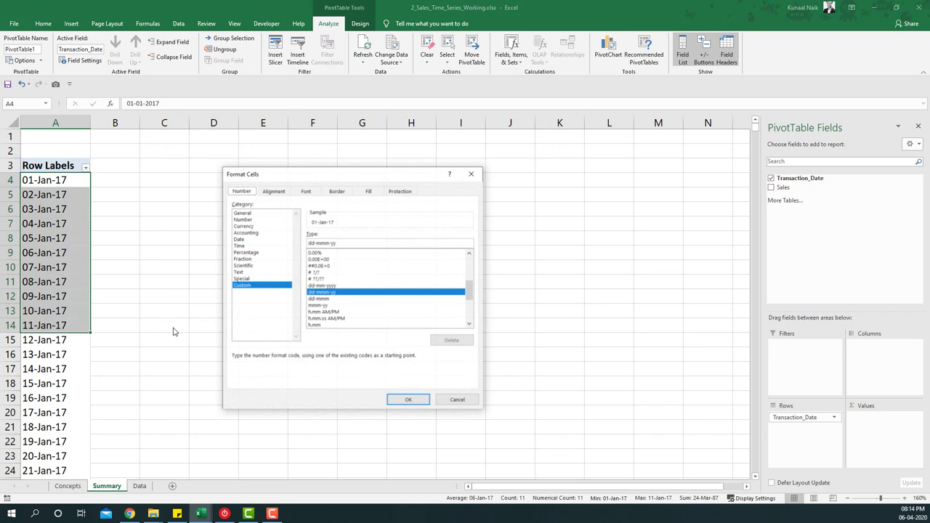
pyautogui.click(247, 213)
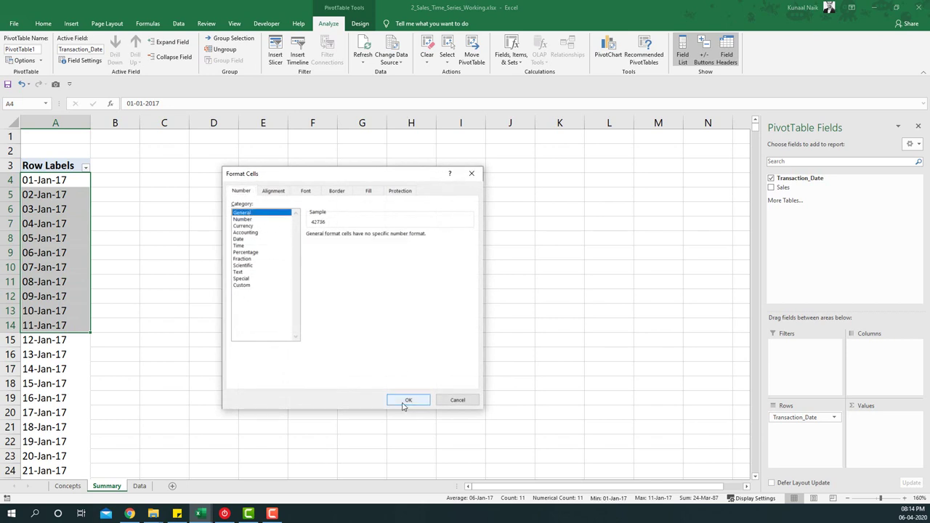
pyautogui.click(406, 400)
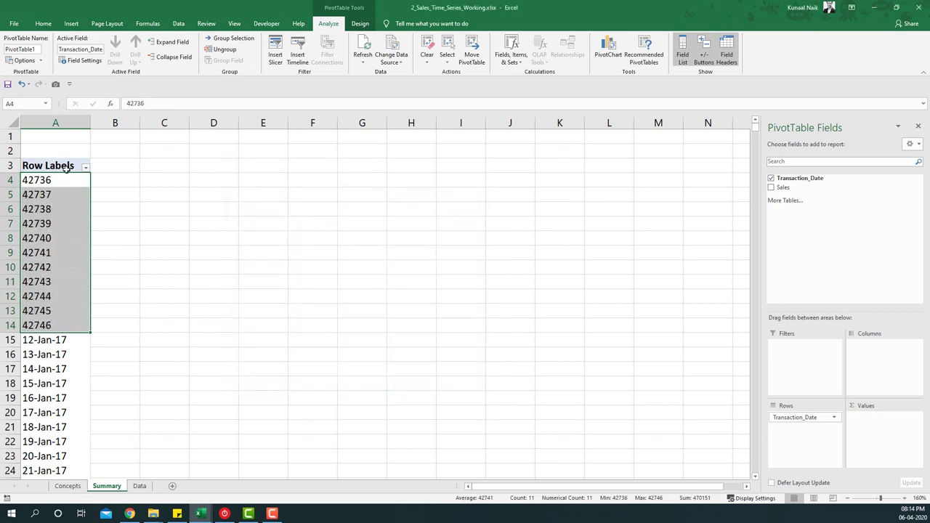
pyautogui.hotkey('ctrl', 'z')
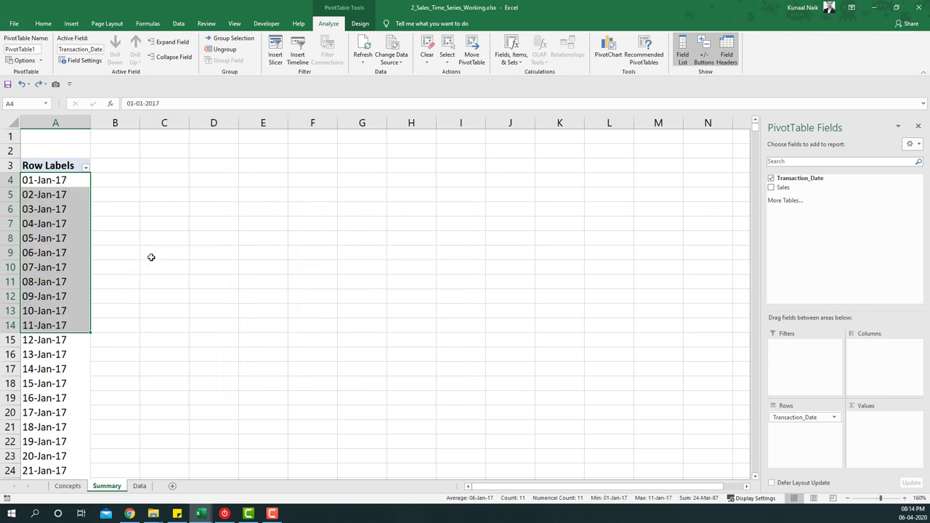
pyautogui.click(262, 198)
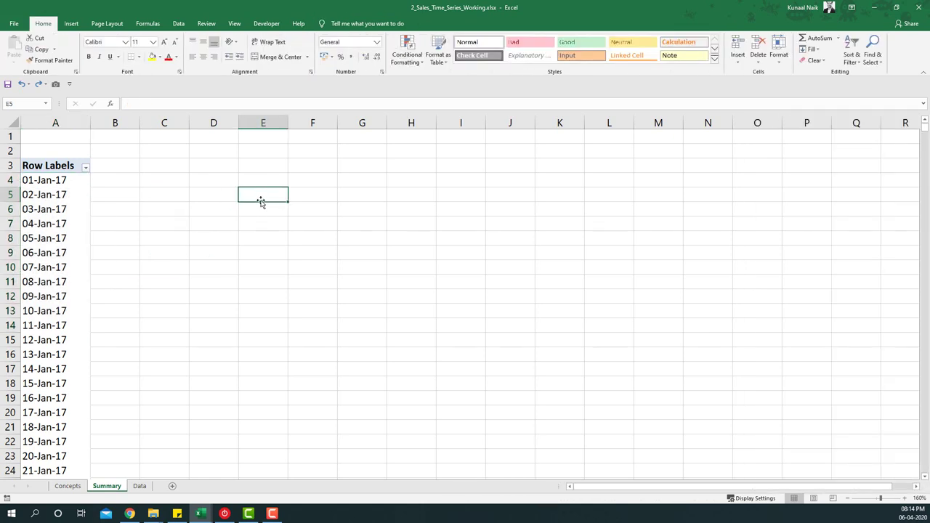
pyautogui.write("'5-Ja")
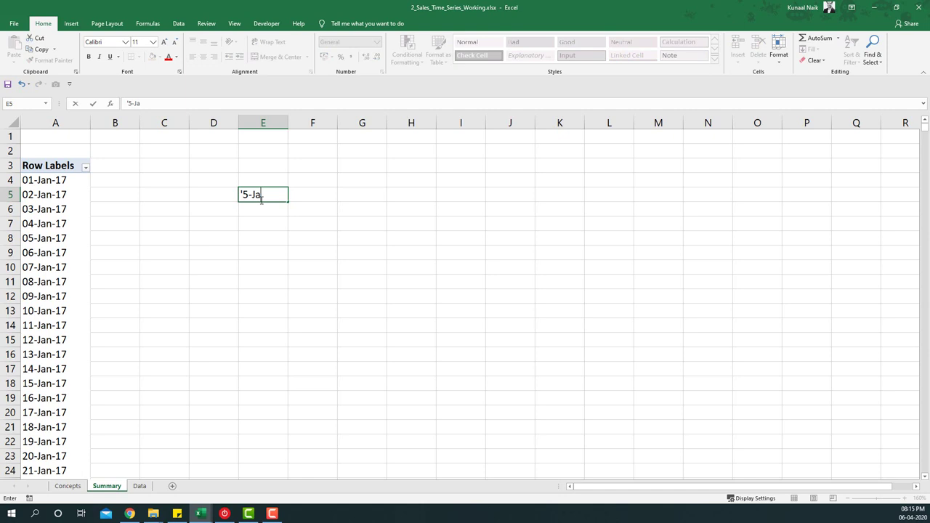
pyautogui.write('n-2017')
pyautogui.press('Return')
pyautogui.moveTo(287, 123); pyautogui.dragTo(338, 131)
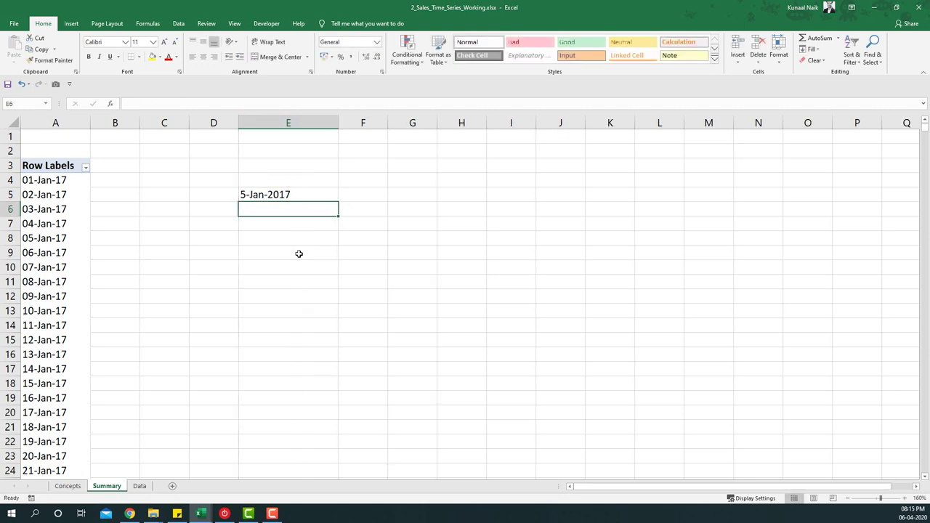
pyautogui.click(273, 198)
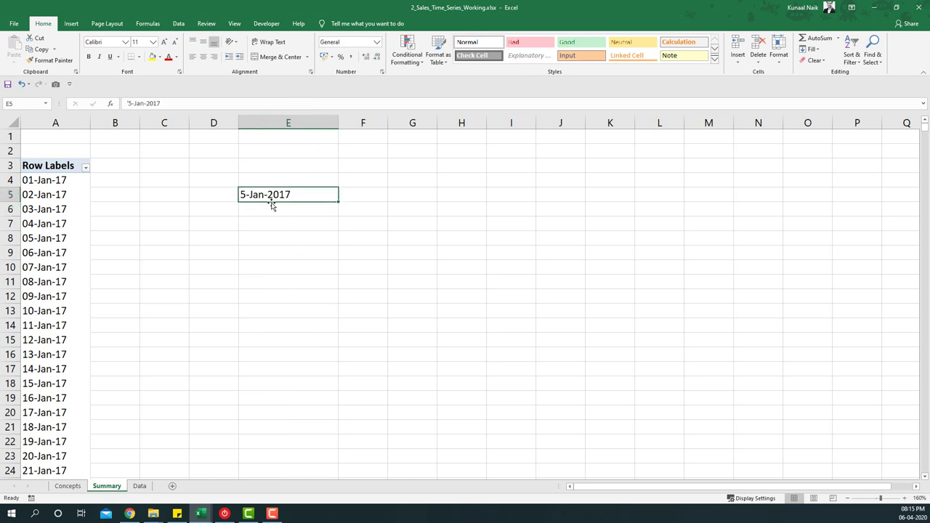
pyautogui.hotkey('ctrl', '1')
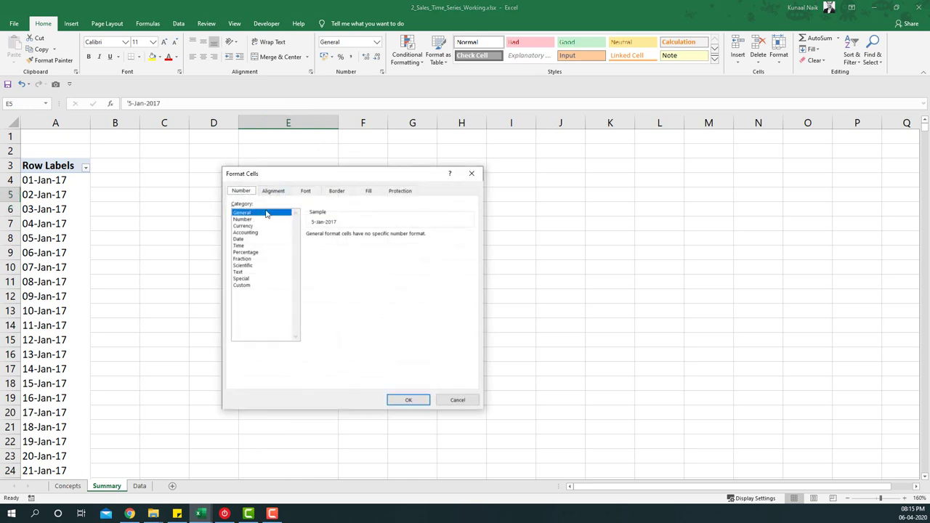
pyautogui.moveTo(287, 182); pyautogui.dragTo(353, 182)
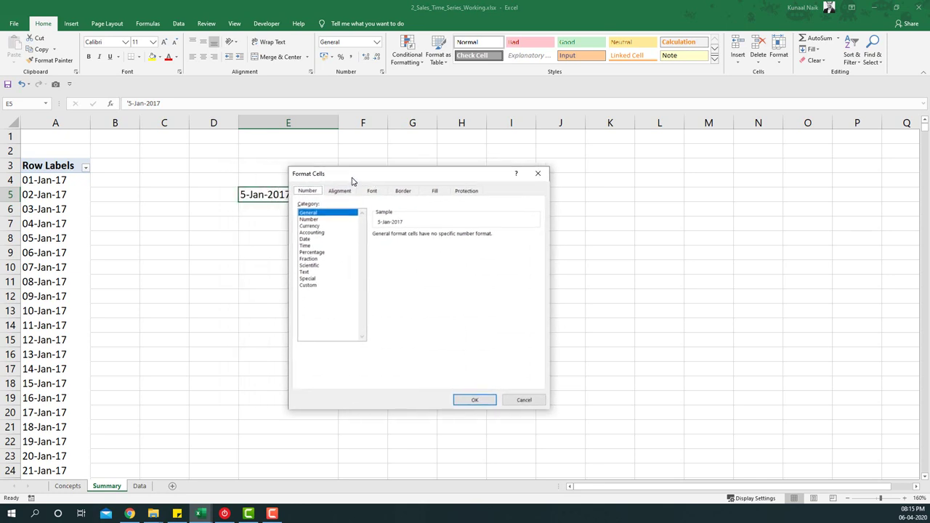
pyautogui.click(315, 279)
pyautogui.click(318, 240)
pyautogui.click(308, 213)
pyautogui.click(472, 400)
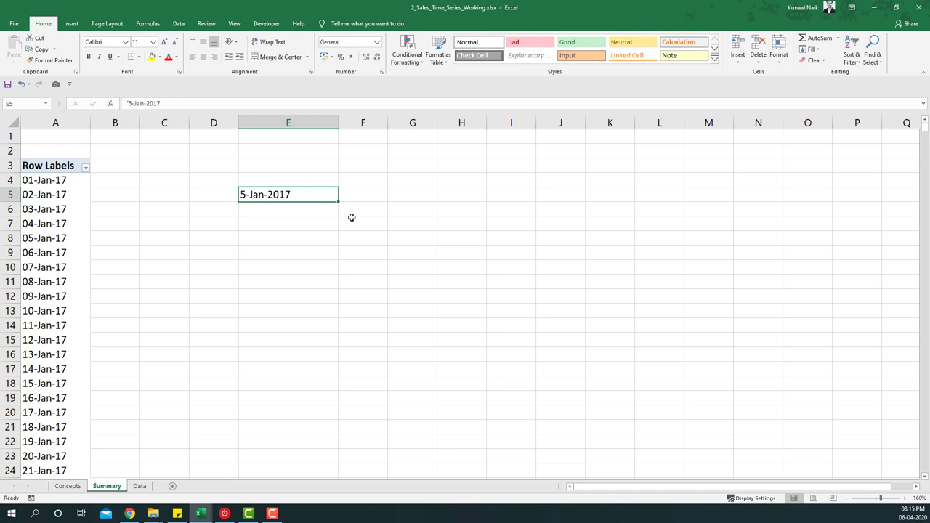
pyautogui.click(296, 220)
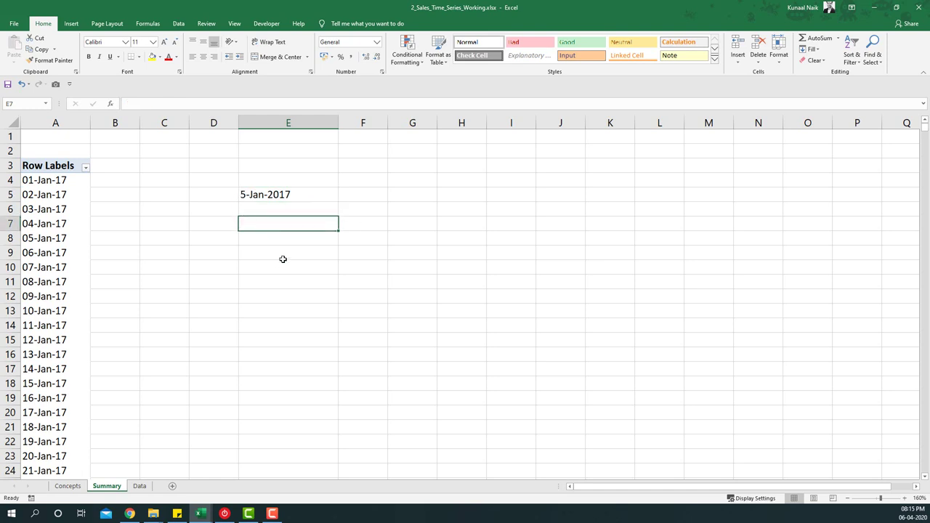
pyautogui.write('5-Jan')
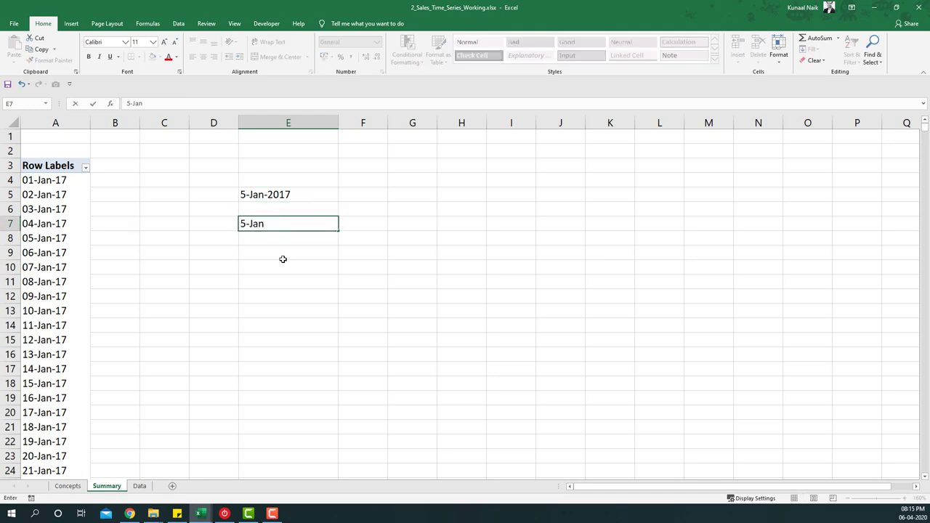
pyautogui.write('-2017')
pyautogui.press('Return')
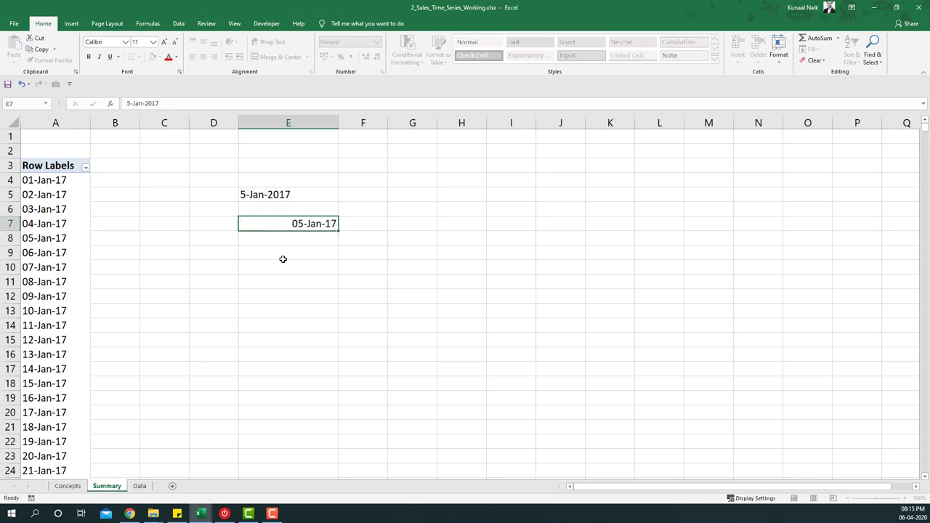
pyautogui.click(297, 224)
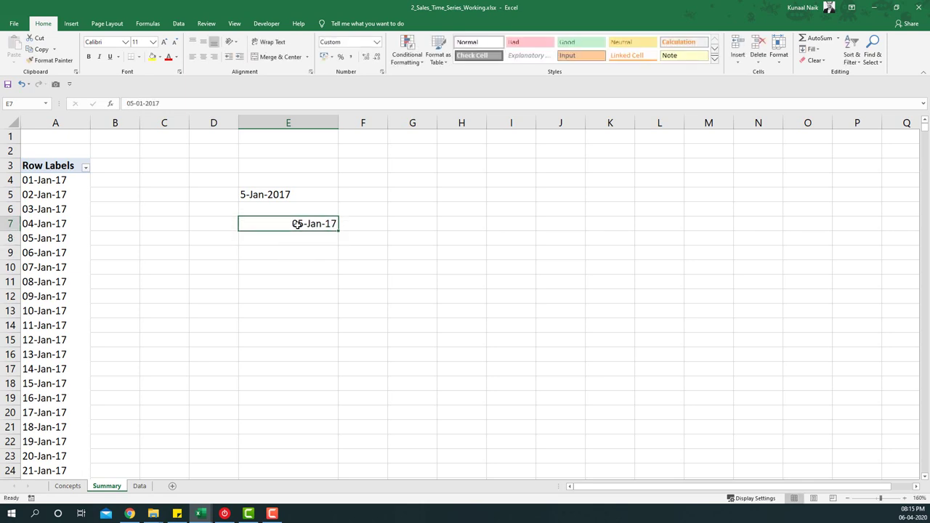
pyautogui.hotkey('ctrl', '1')
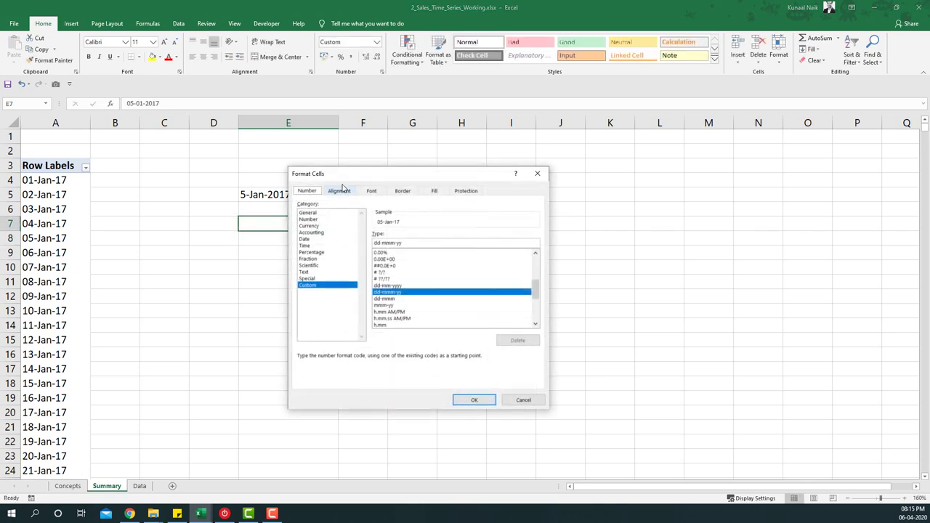
pyautogui.click(311, 212)
pyautogui.moveTo(380, 175); pyautogui.dragTo(443, 179)
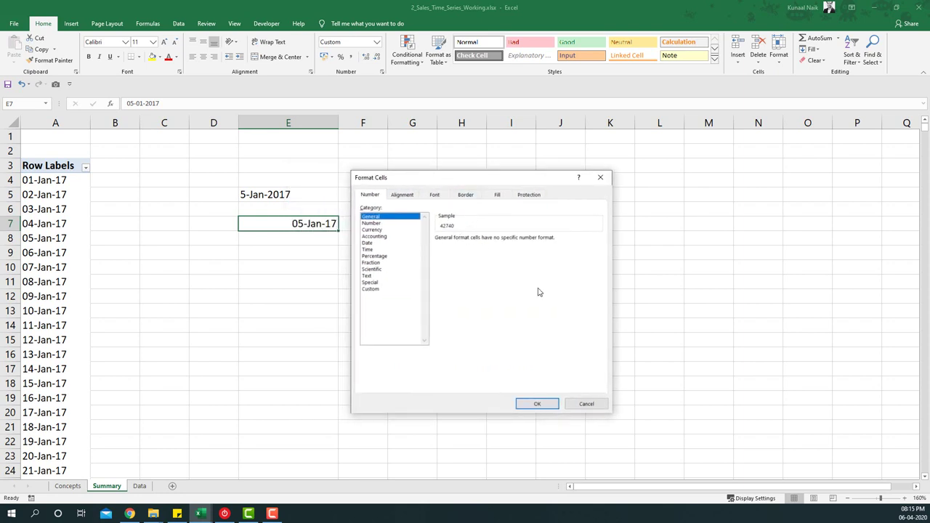
pyautogui.click(587, 403)
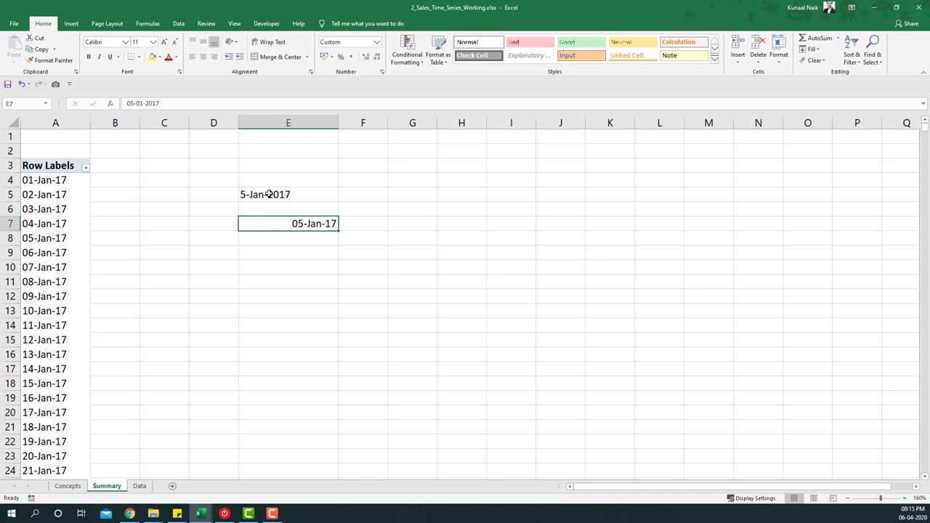
pyautogui.moveTo(269, 194); pyautogui.dragTo(276, 226)
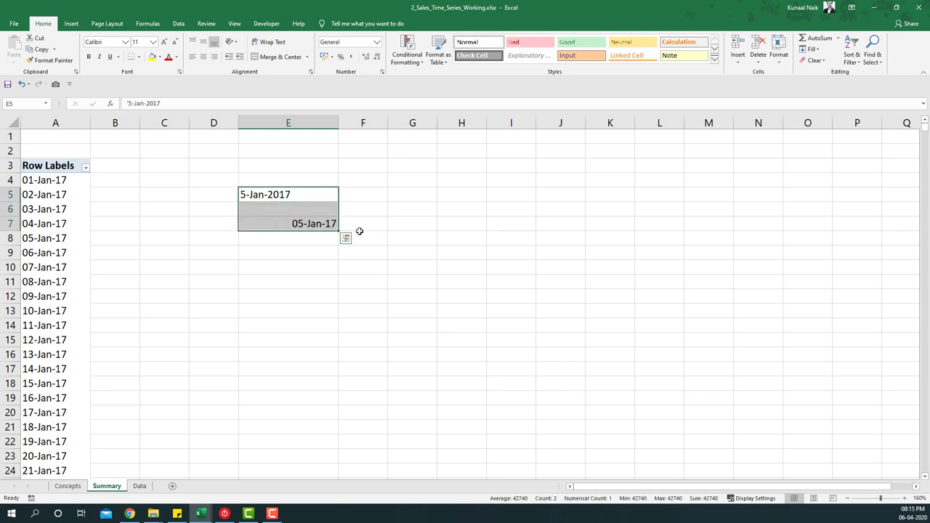
pyautogui.click(812, 60)
# - Clear E5:E7, group the pivot dates by Months, and add Sales as Sum of Sales
pyautogui.click(817, 73)
pyautogui.click(225, 282)
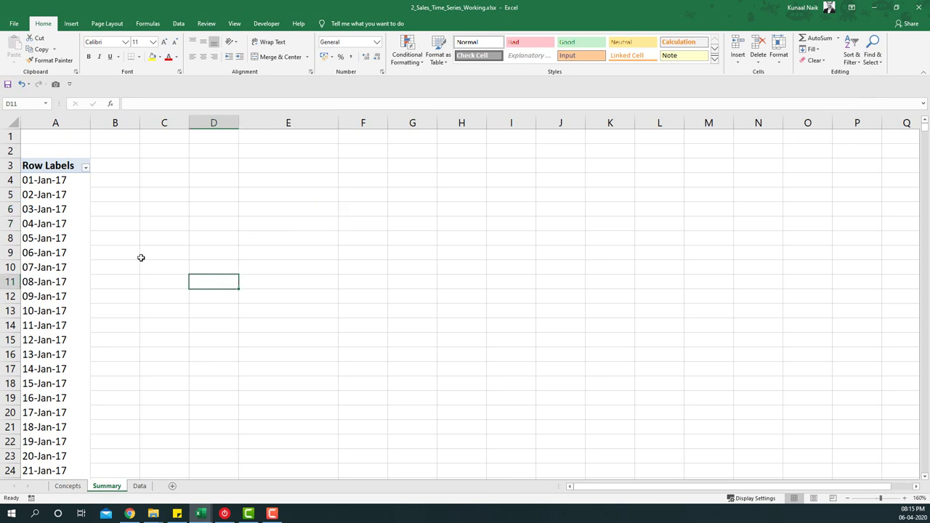
pyautogui.rightClick(64, 224)
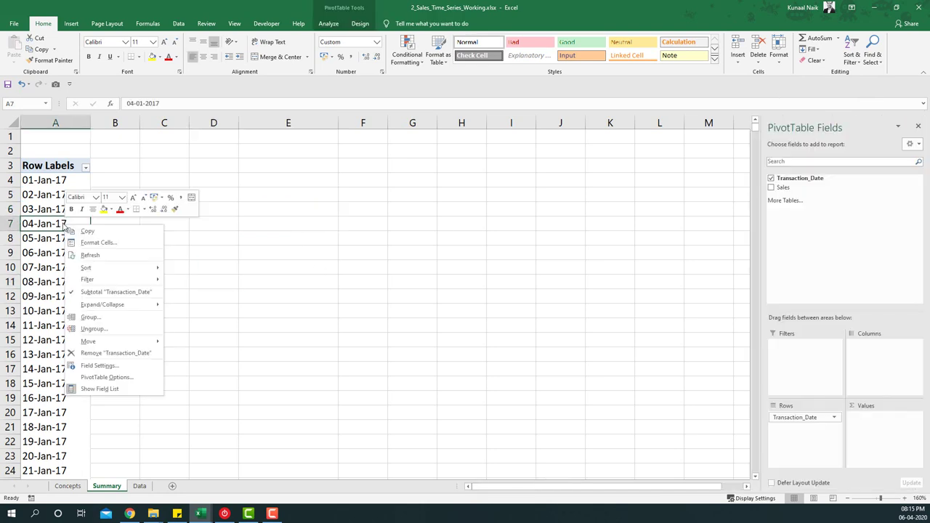
pyautogui.click(111, 320)
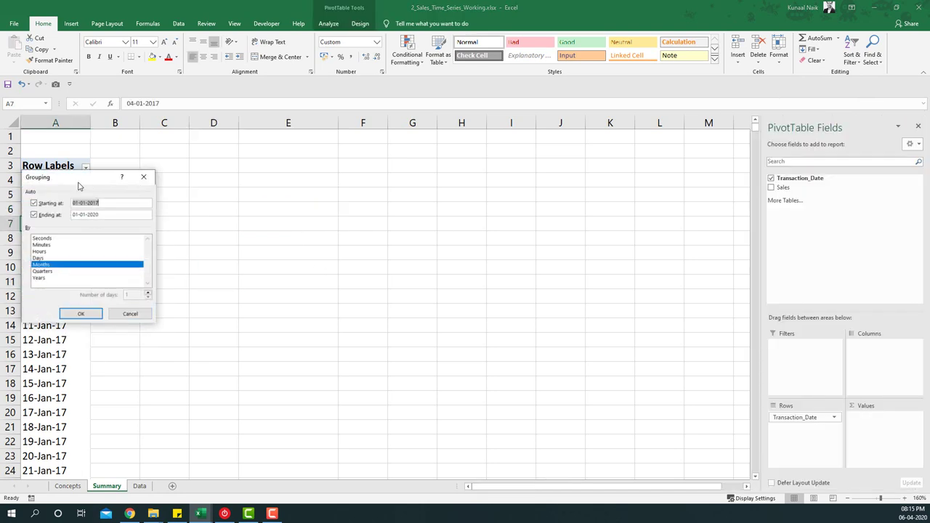
pyautogui.moveTo(80, 186); pyautogui.dragTo(197, 187)
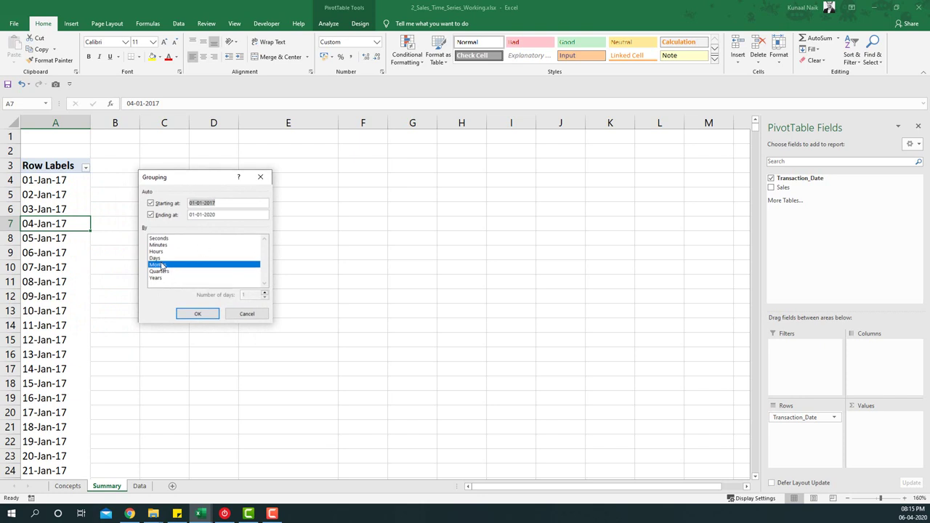
pyautogui.click(188, 316)
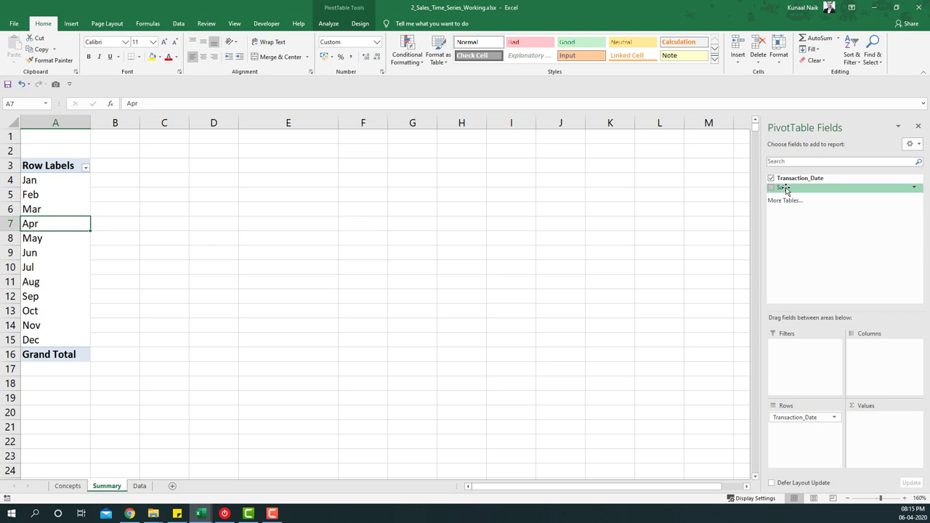
pyautogui.moveTo(783, 189); pyautogui.dragTo(876, 440)
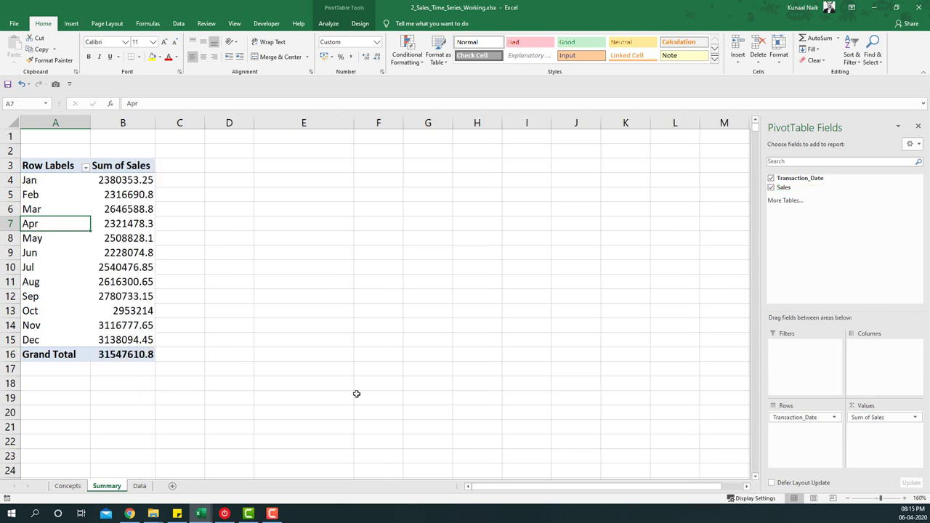
# - Format Sum of Sales as Number with 0 decimal places and a 1000 separator
pyautogui.rightClick(125, 182)
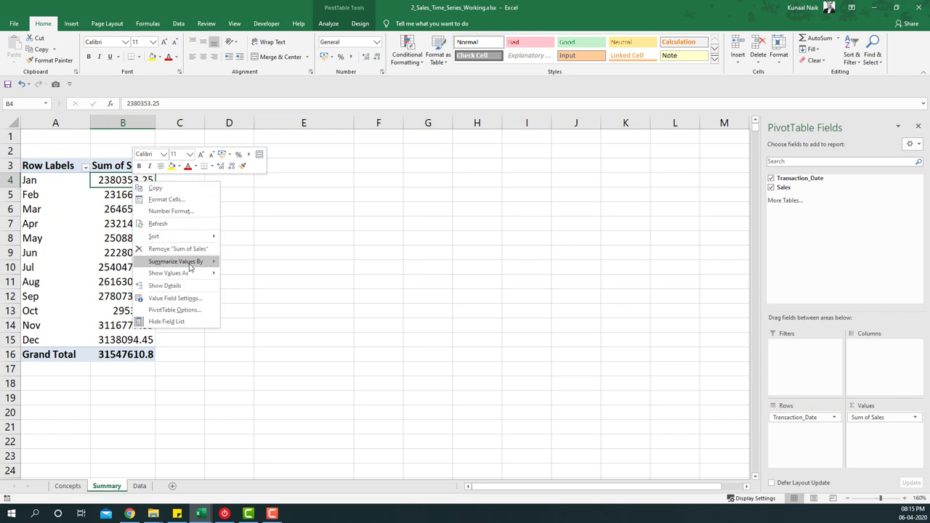
pyautogui.click(182, 213)
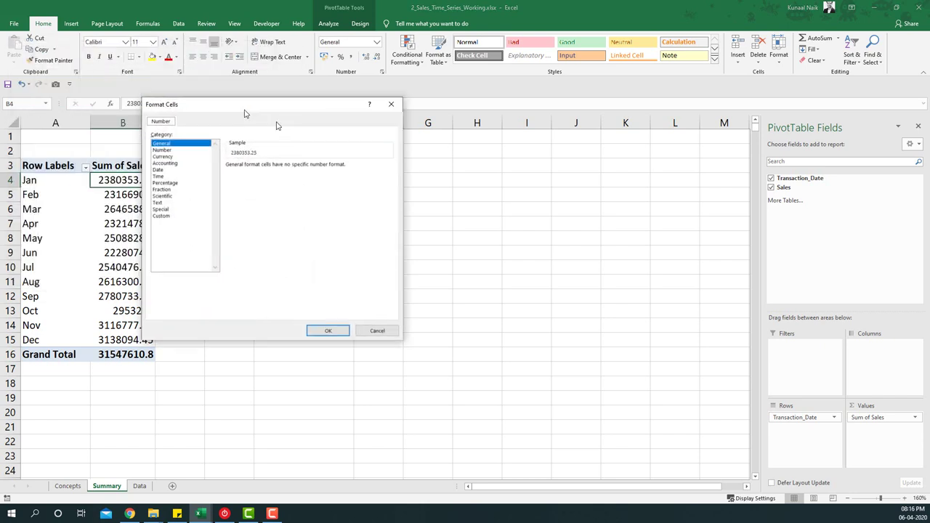
pyautogui.moveTo(245, 113); pyautogui.dragTo(337, 139)
pyautogui.click(254, 176)
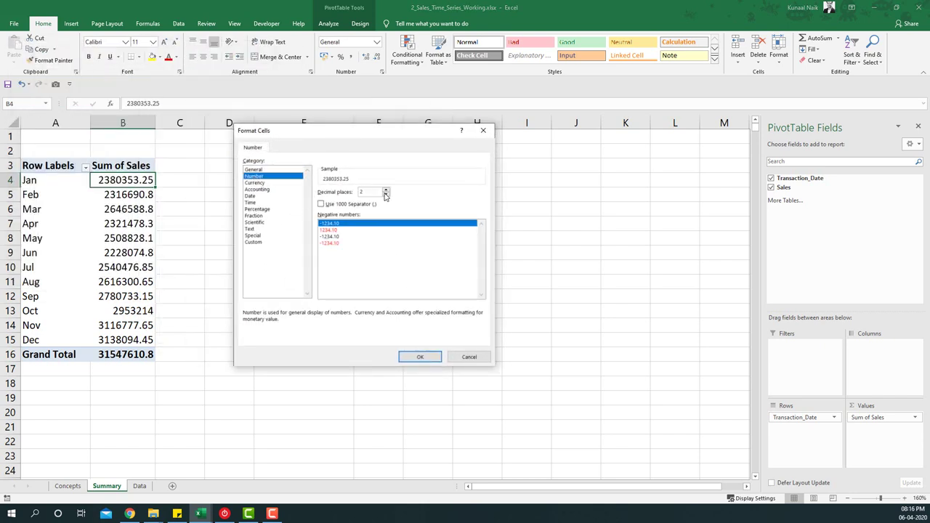
pyautogui.click(386, 195)
pyautogui.click(358, 205)
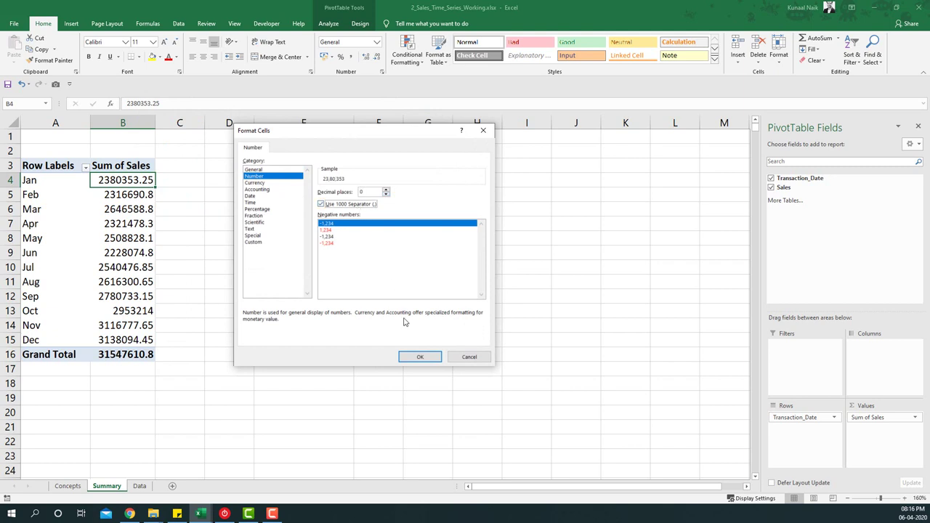
pyautogui.click(418, 355)
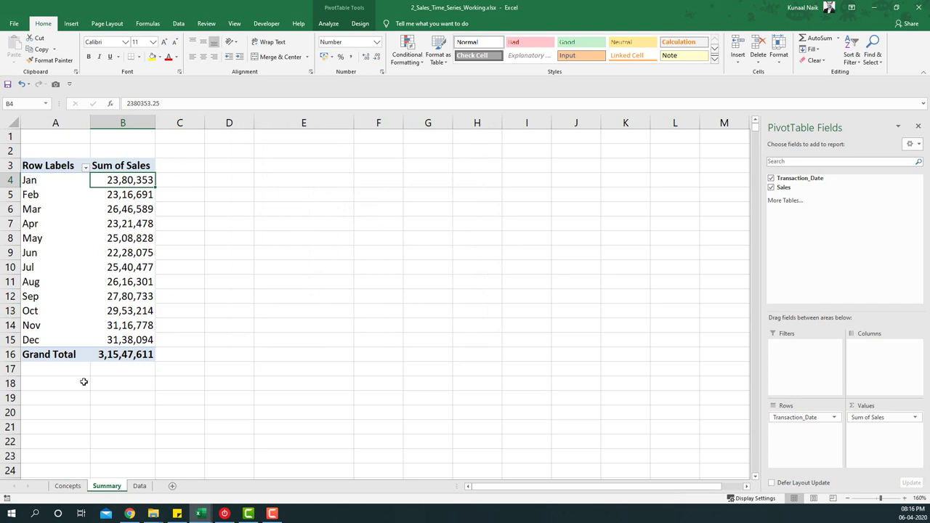
# - Check the Transaction_Date filter list on the Data sheet, then return to Summary
pyautogui.click(133, 488)
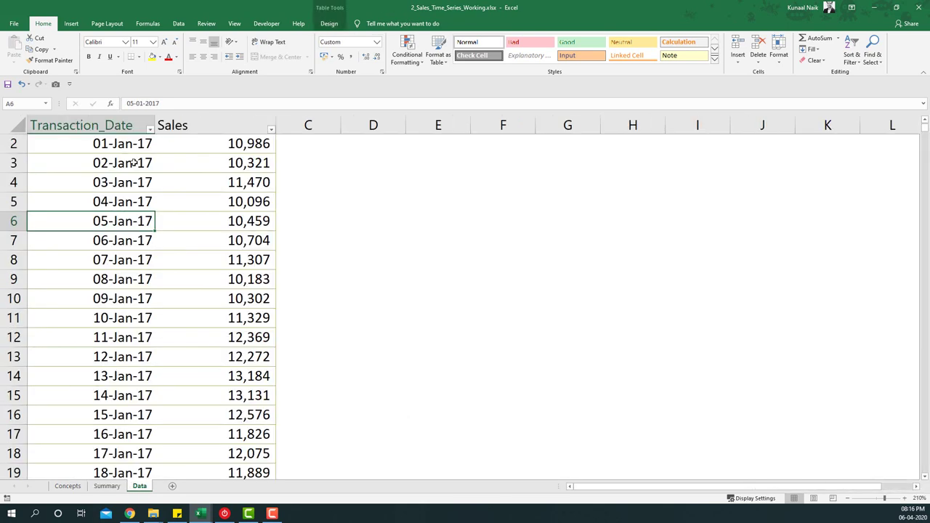
pyautogui.scroll(1, 138, 159)
pyautogui.click(149, 146)
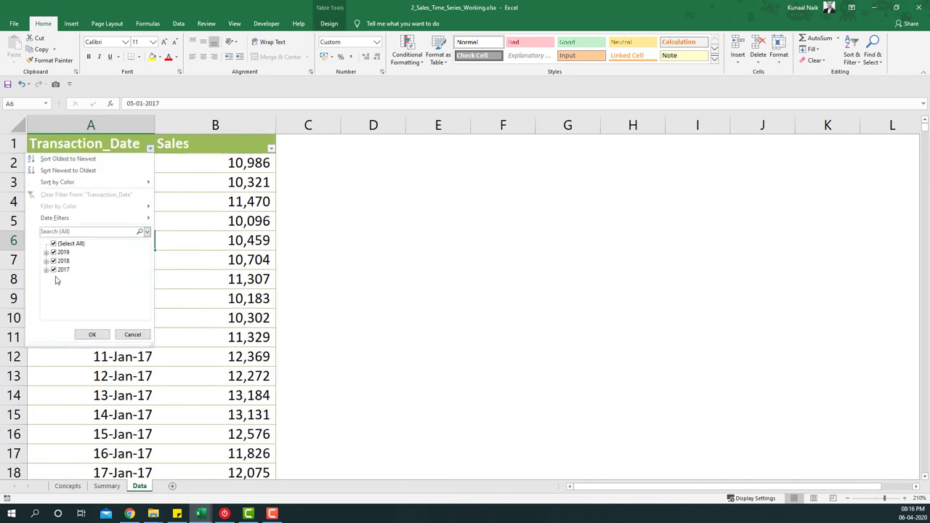
pyautogui.click(133, 335)
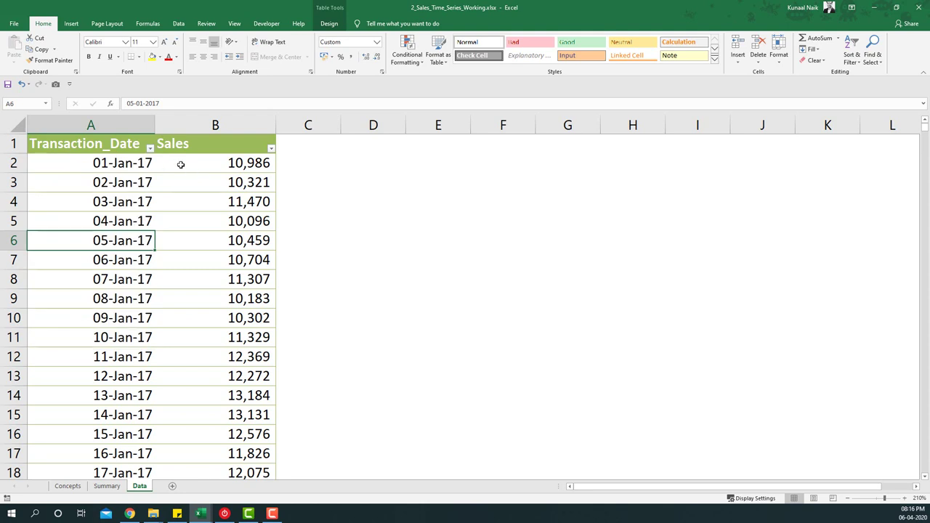
pyautogui.hotkey('ctrl', 'pageup')
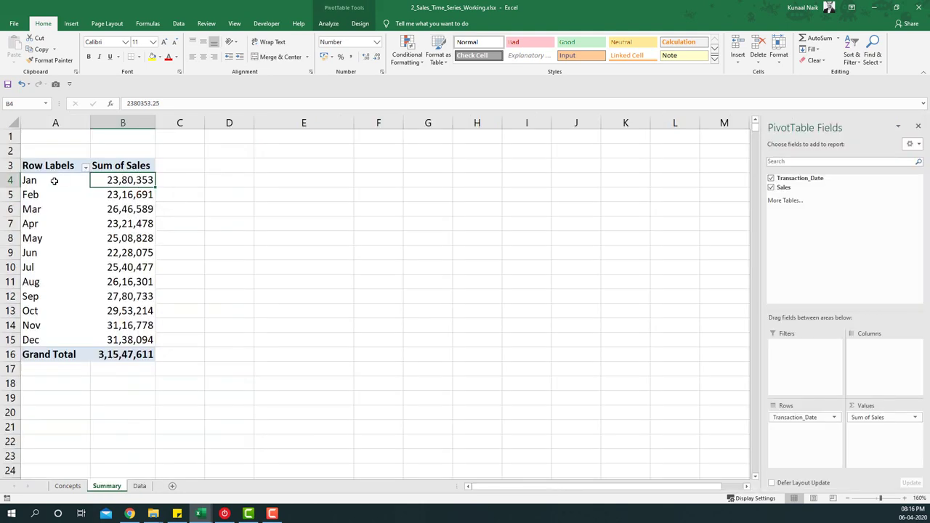
# - Regroup the pivot dates by Years and Months, listing 2017–2019 with months beneath
pyautogui.moveTo(54, 180); pyautogui.dragTo(123, 186)
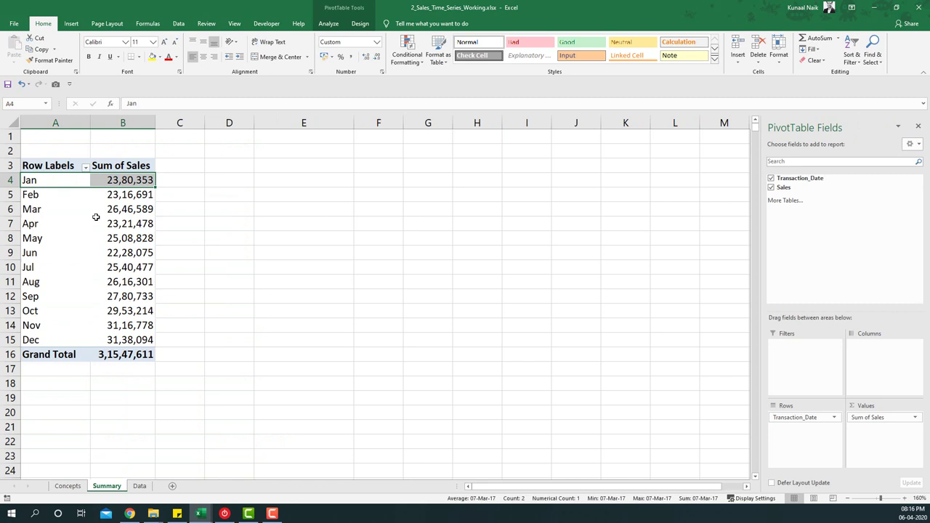
pyautogui.click(50, 212)
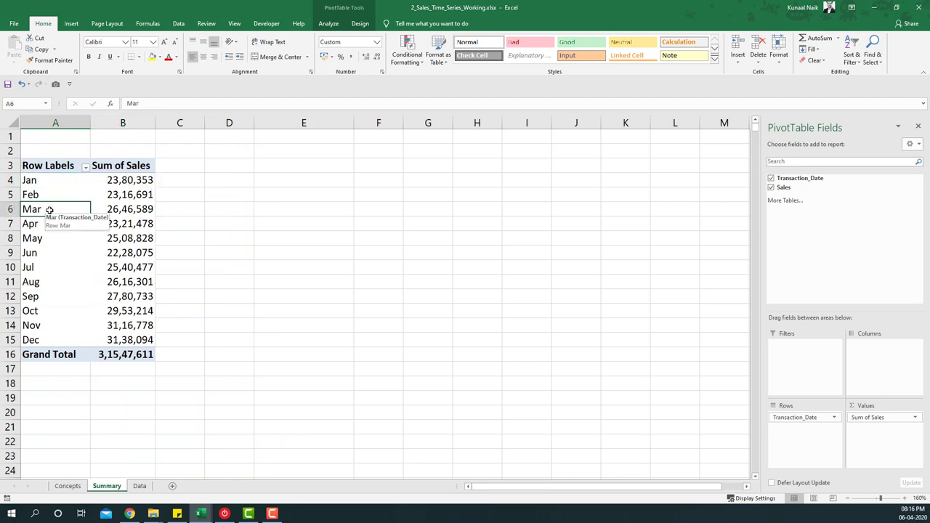
pyautogui.rightClick(49, 209)
pyautogui.click(123, 305)
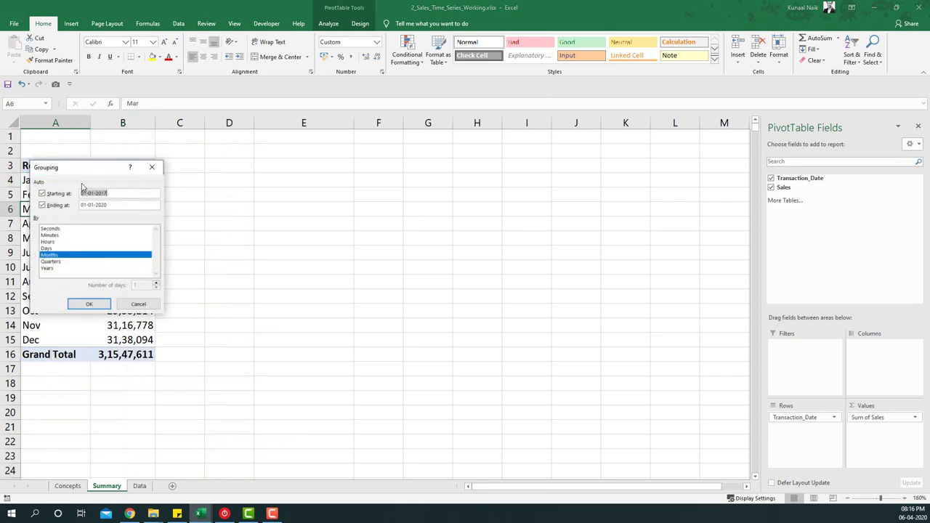
pyautogui.moveTo(104, 174); pyautogui.dragTo(231, 179)
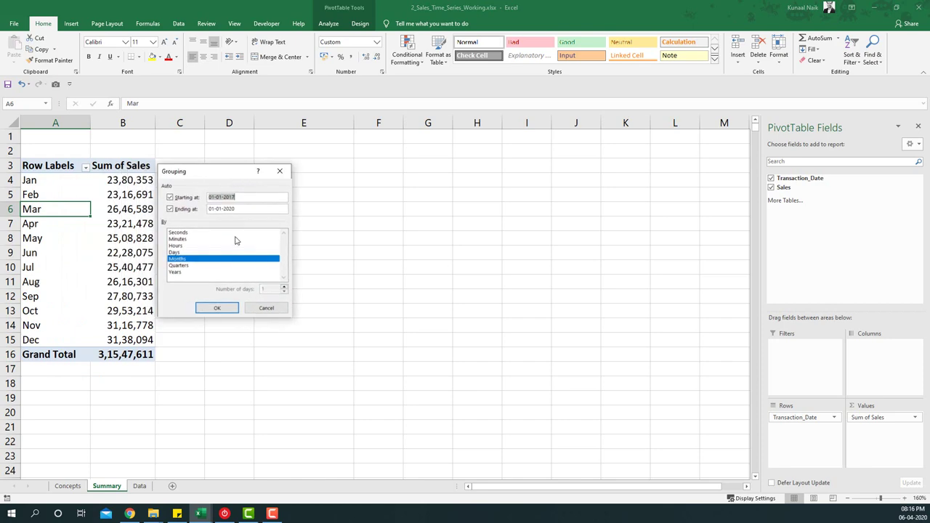
pyautogui.click(178, 272)
pyautogui.click(217, 308)
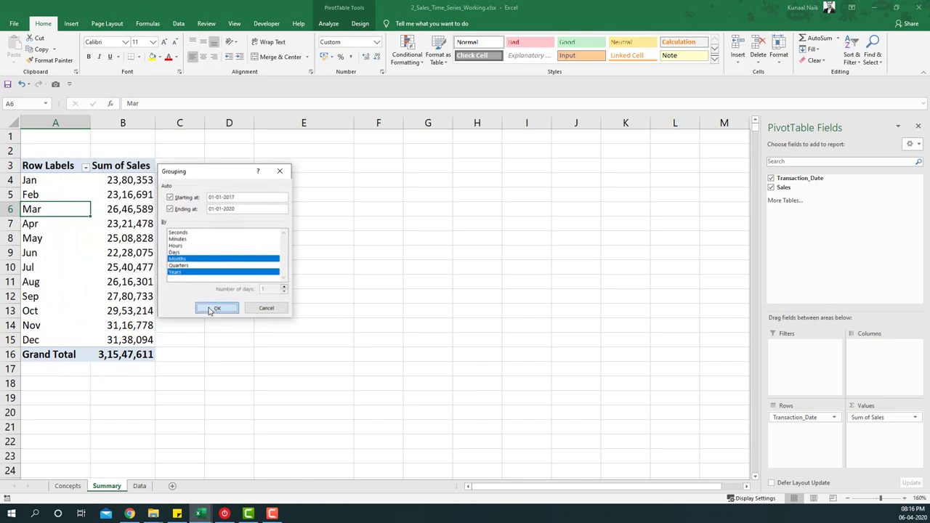
pyautogui.scroll(-7, 69, 267)
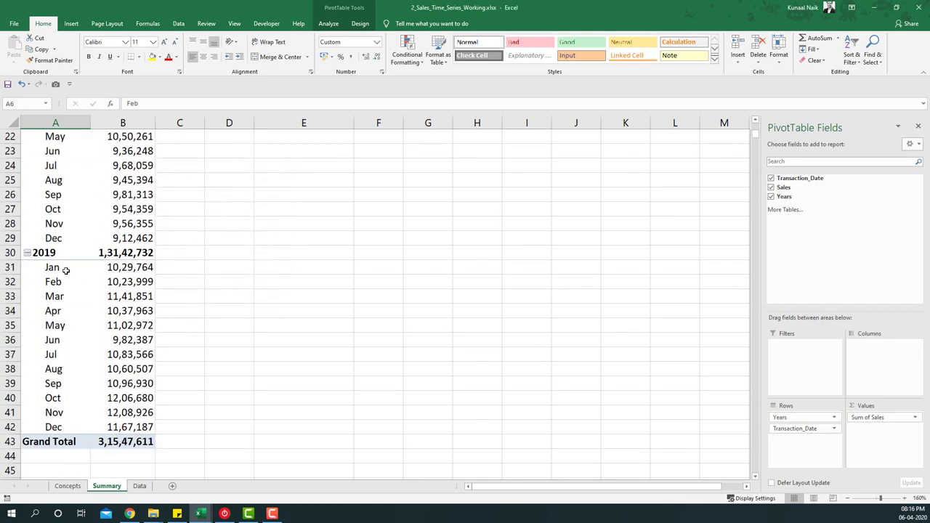
pyautogui.scroll(6, 65, 268)
pyautogui.scroll(1, 65, 262)
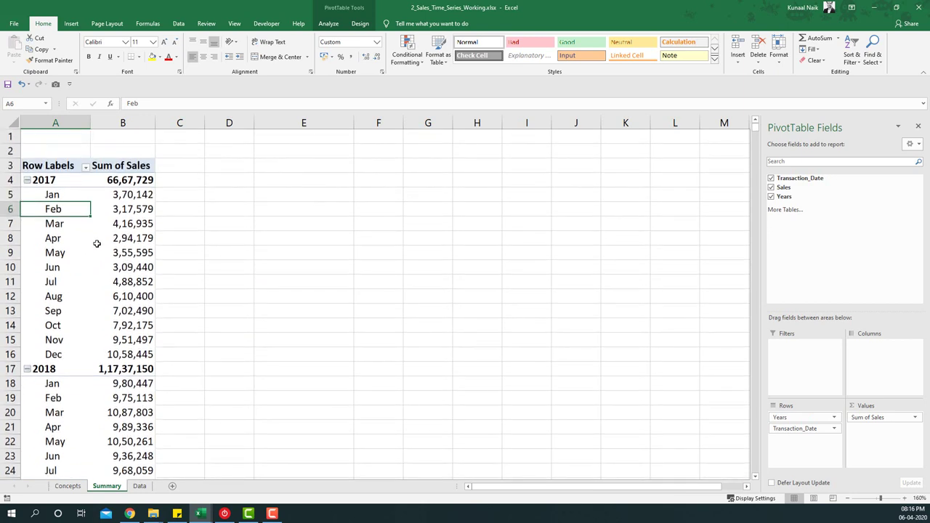
pyautogui.moveTo(94, 226)
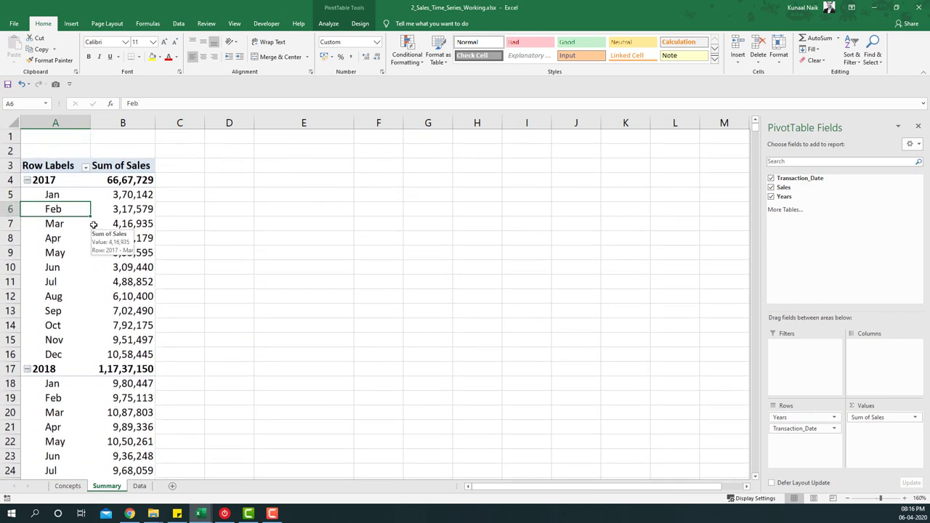
# - On the Concepts sheet, select the month-on-month sales question and the Plotting Charts with Pivots topic
pyautogui.click(77, 486)
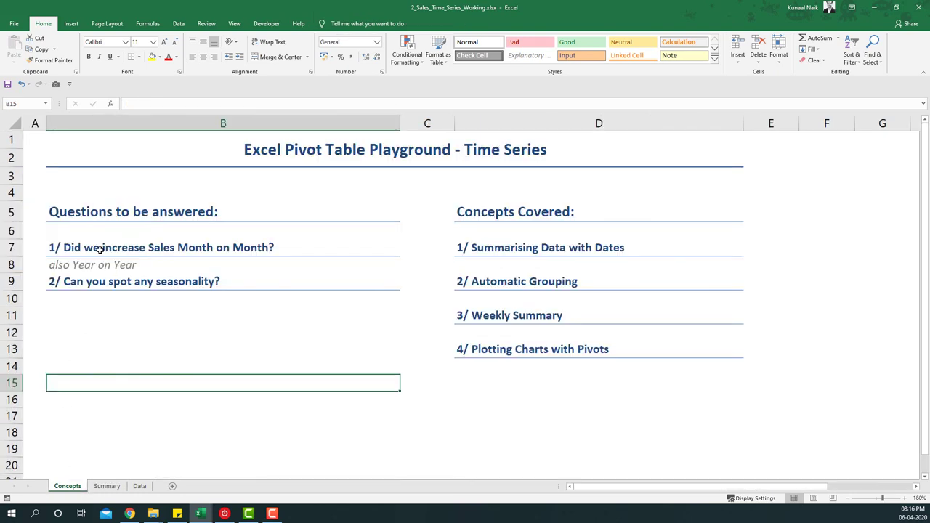
pyautogui.moveTo(101, 249); pyautogui.dragTo(93, 258)
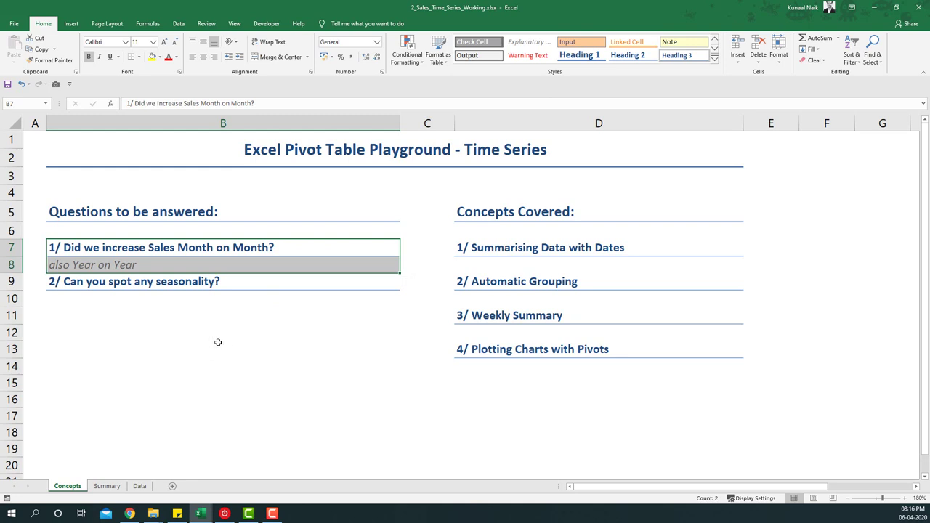
pyautogui.click(536, 348)
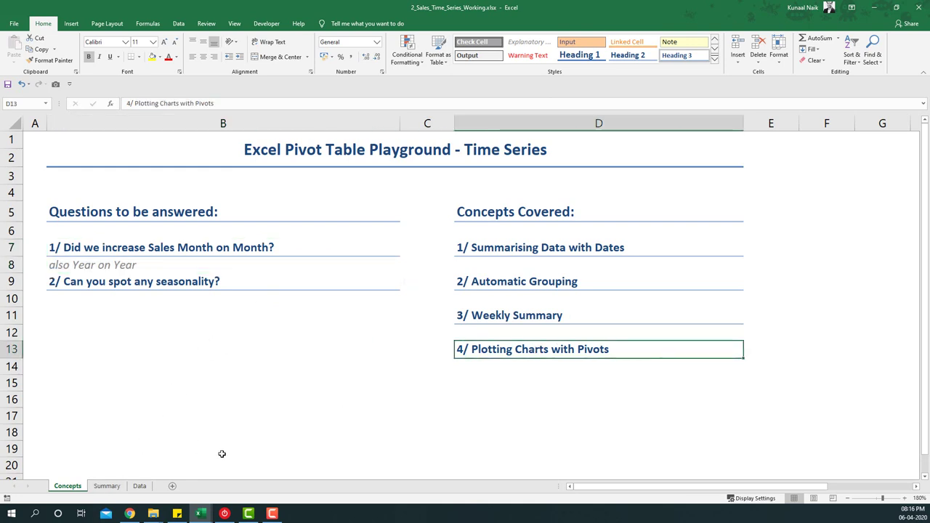
# - Insert a Line with Markers PivotChart from the Summary pivot table
pyautogui.click(107, 486)
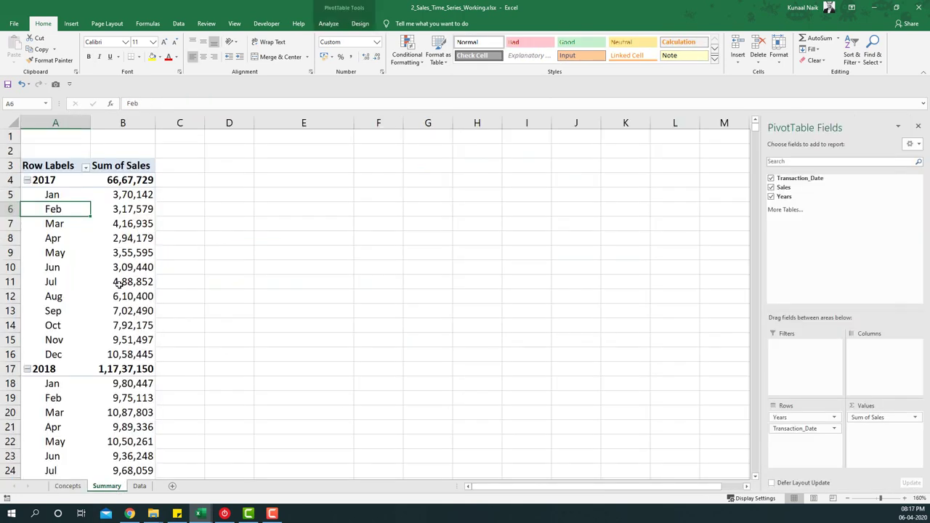
pyautogui.click(120, 284)
pyautogui.click(329, 24)
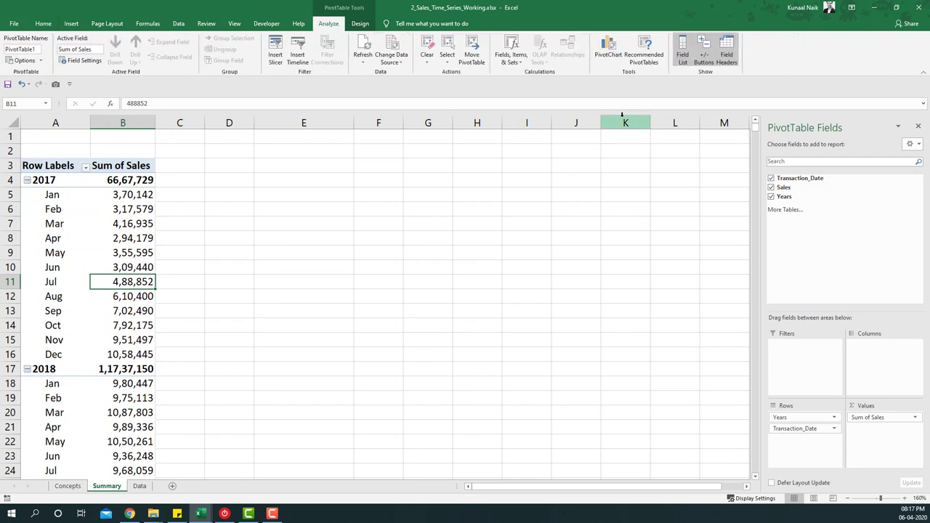
pyautogui.click(612, 57)
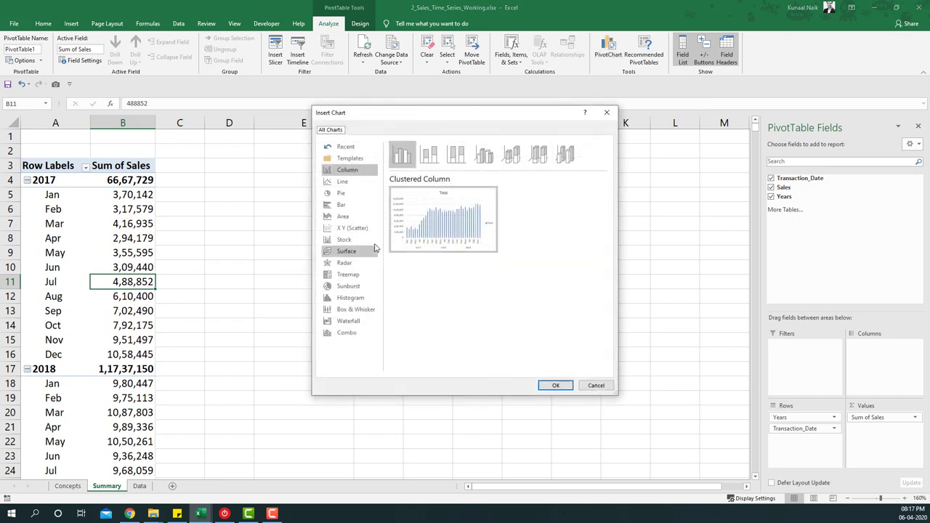
pyautogui.click(356, 183)
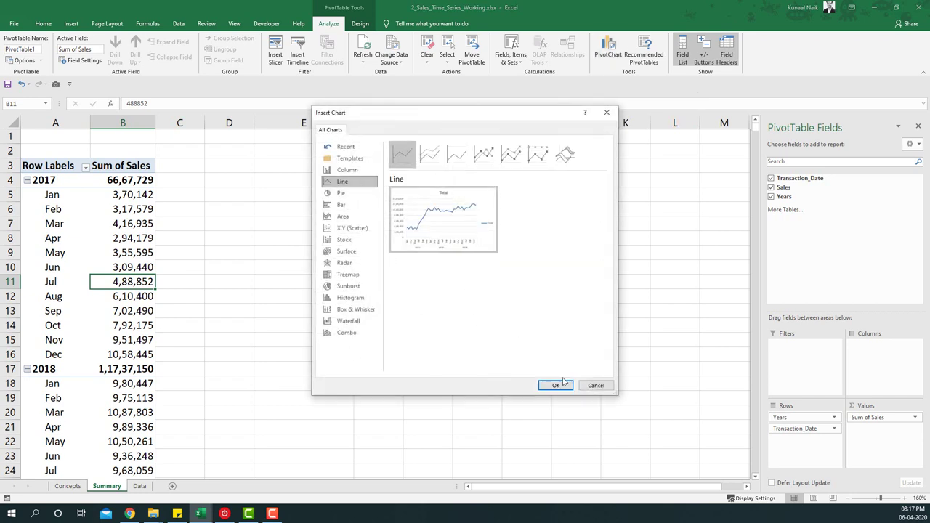
pyautogui.click(484, 154)
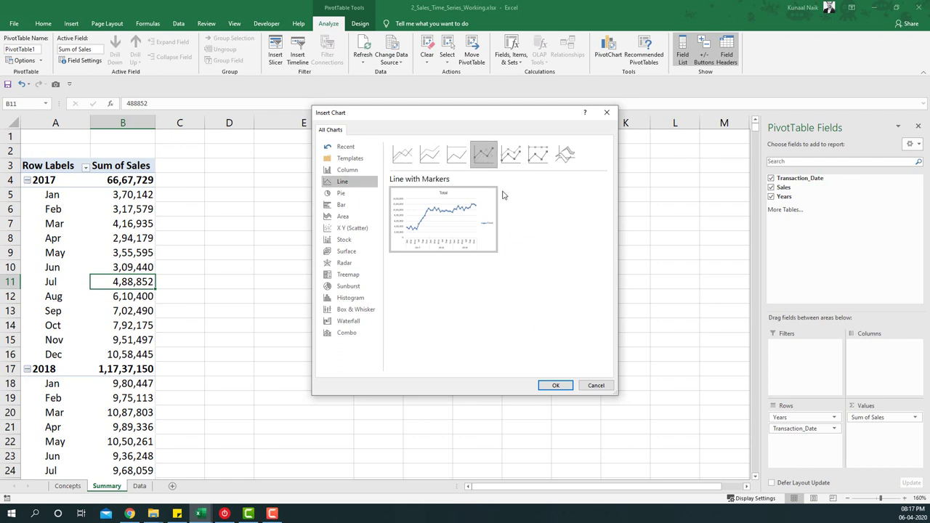
pyautogui.click(557, 386)
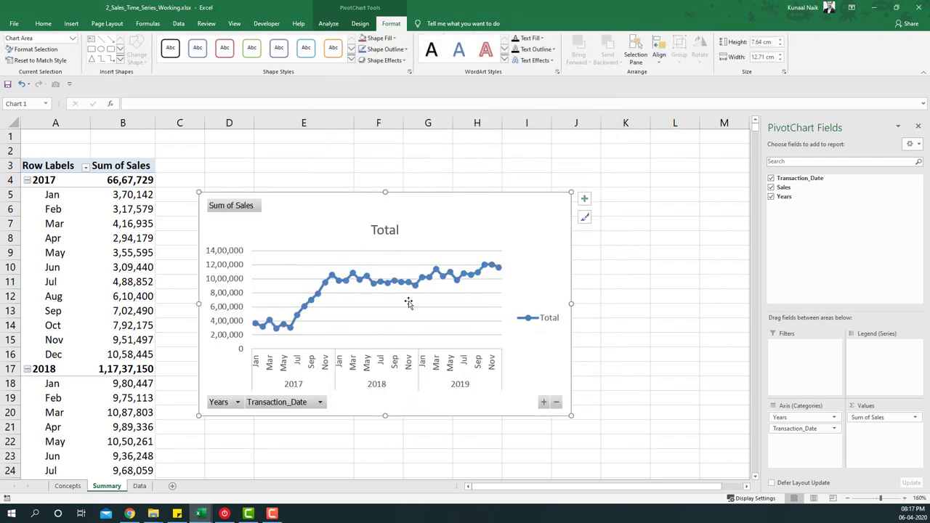
# - Widen the PivotChart to about 16 cm
pyautogui.moveTo(570, 305); pyautogui.dragTo(675, 303)
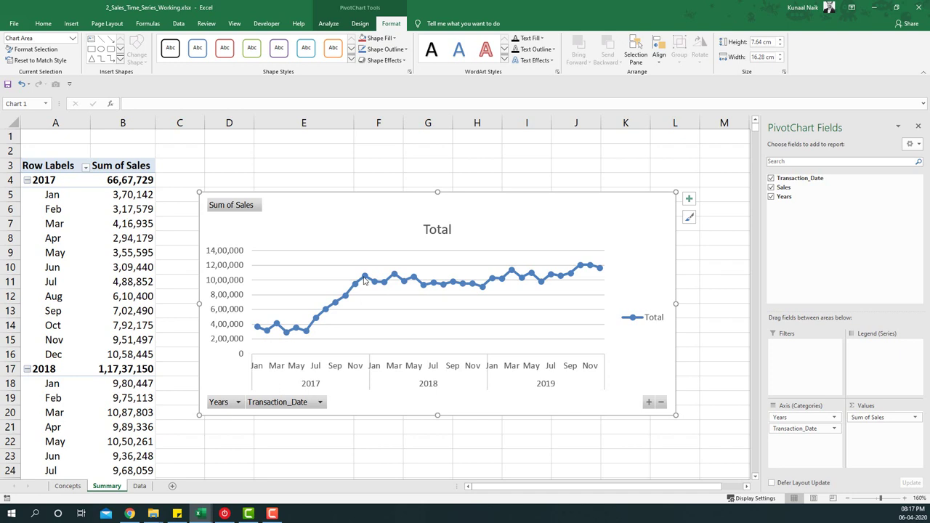
pyautogui.moveTo(308, 335)
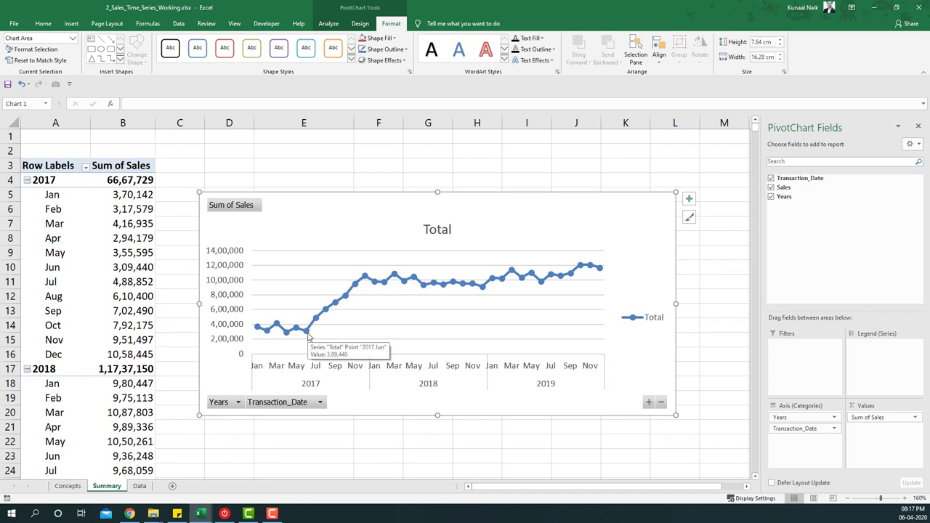
pyautogui.moveTo(365, 277)
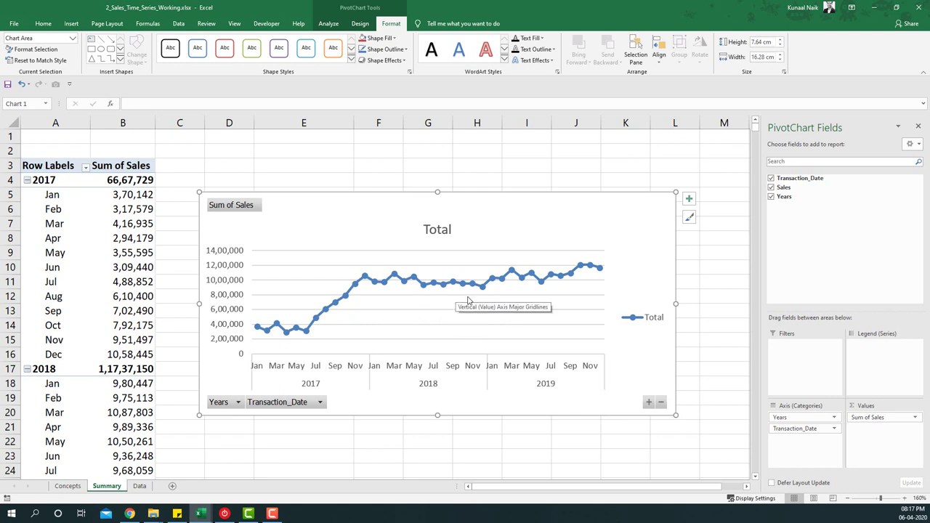
# - Remove Transaction_Date from the chart axis so only 2017–2019 yearly totals remain
pyautogui.click(68, 486)
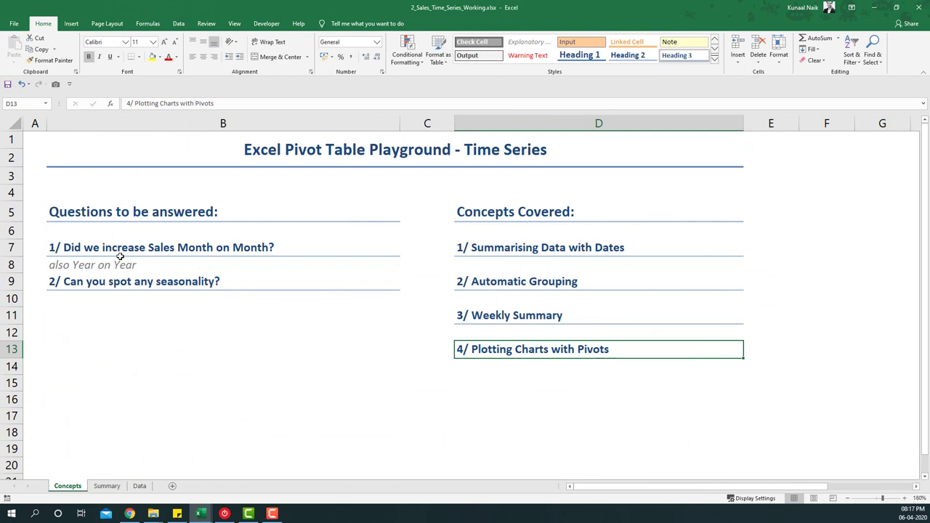
pyautogui.click(107, 486)
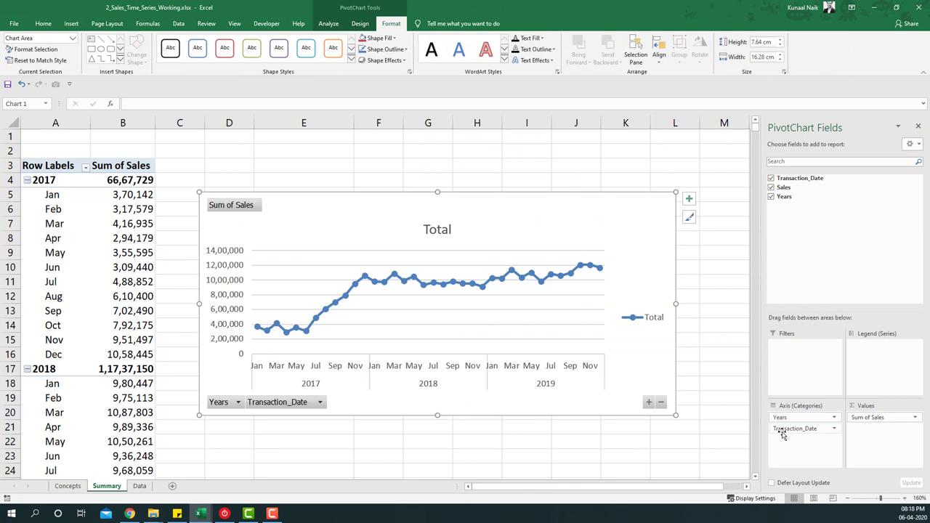
pyautogui.moveTo(805, 434); pyautogui.dragTo(810, 280)
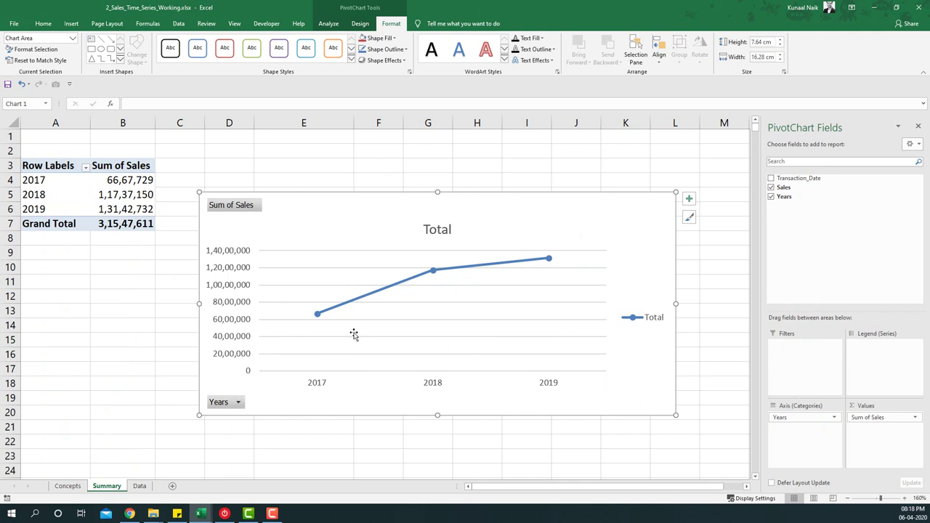
pyautogui.moveTo(317, 317)
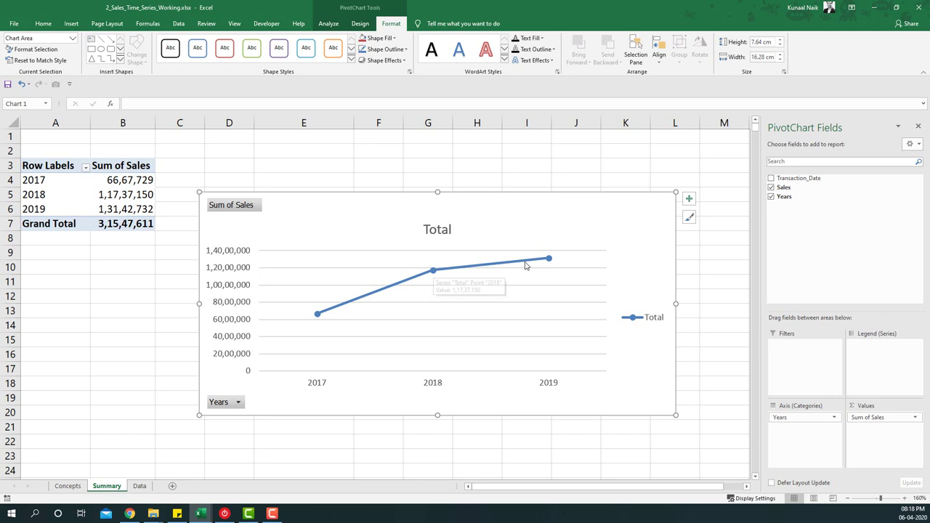
pyautogui.moveTo(549, 260)
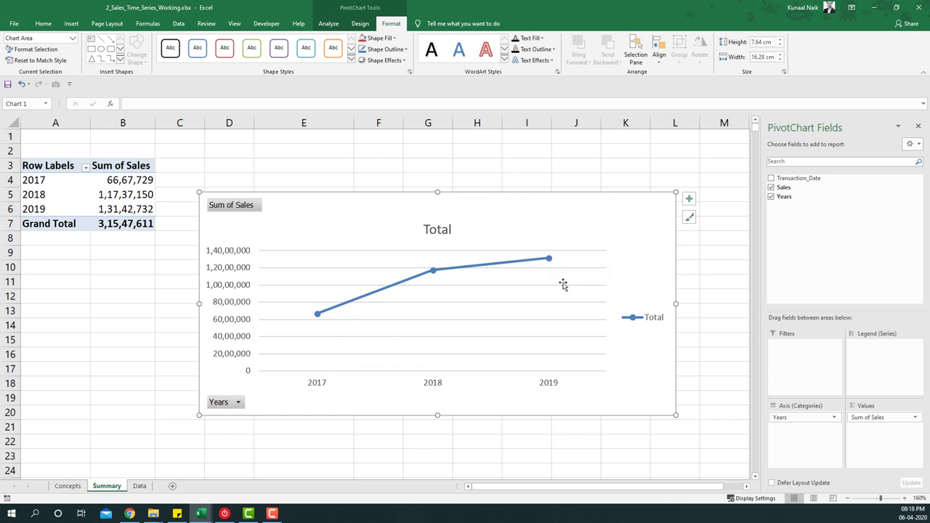
# - Reread the month-on-month sales question on the Concepts sheet, then return to Summary
pyautogui.click(68, 485)
pyautogui.moveTo(188, 247); pyautogui.dragTo(187, 261)
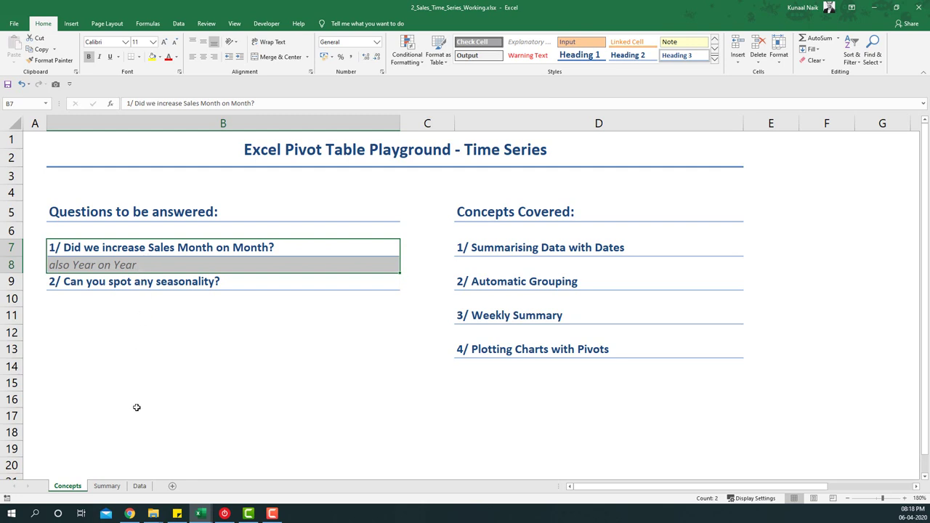
pyautogui.click(107, 486)
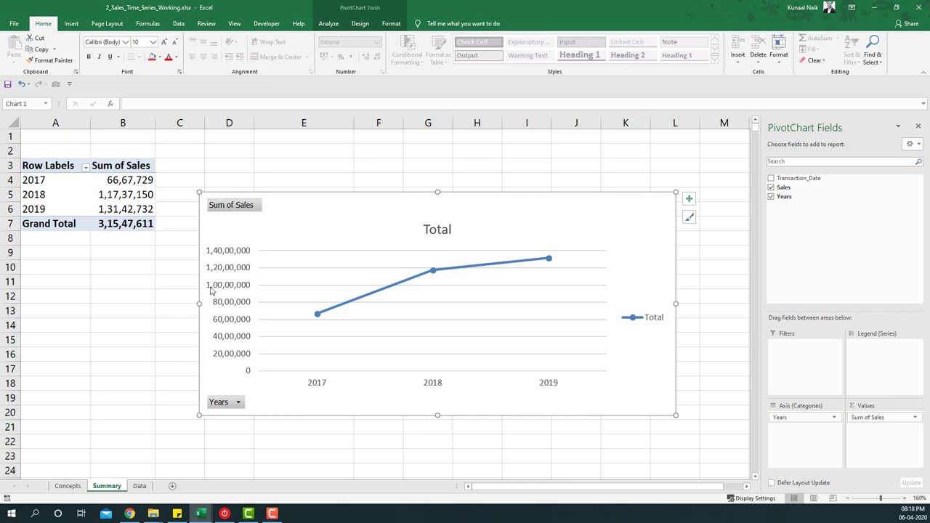
pyautogui.moveTo(802, 180); pyautogui.dragTo(808, 431)
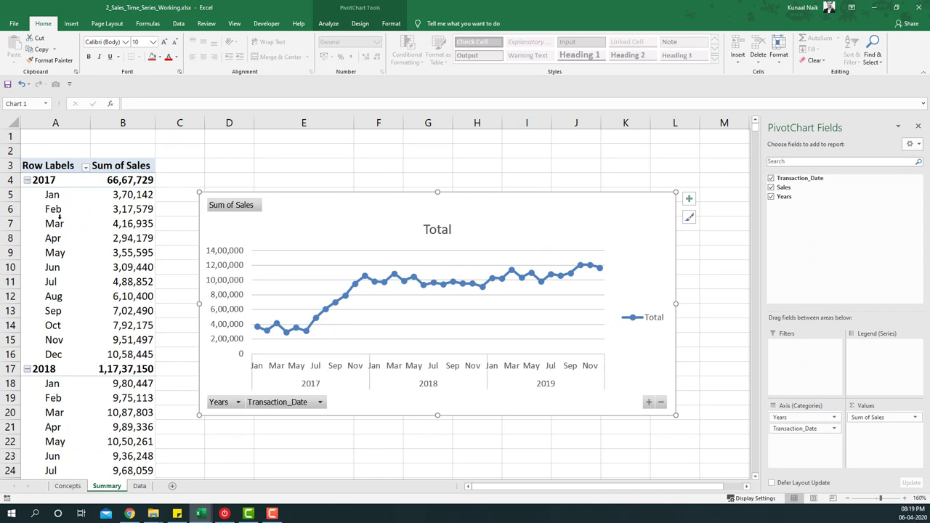
pyautogui.moveTo(327, 195); pyautogui.dragTo(336, 159)
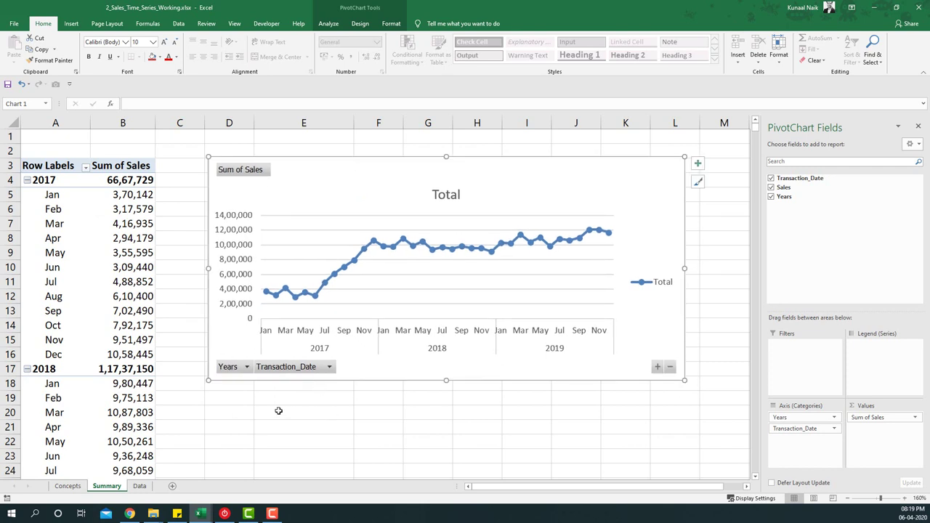
pyautogui.click(69, 489)
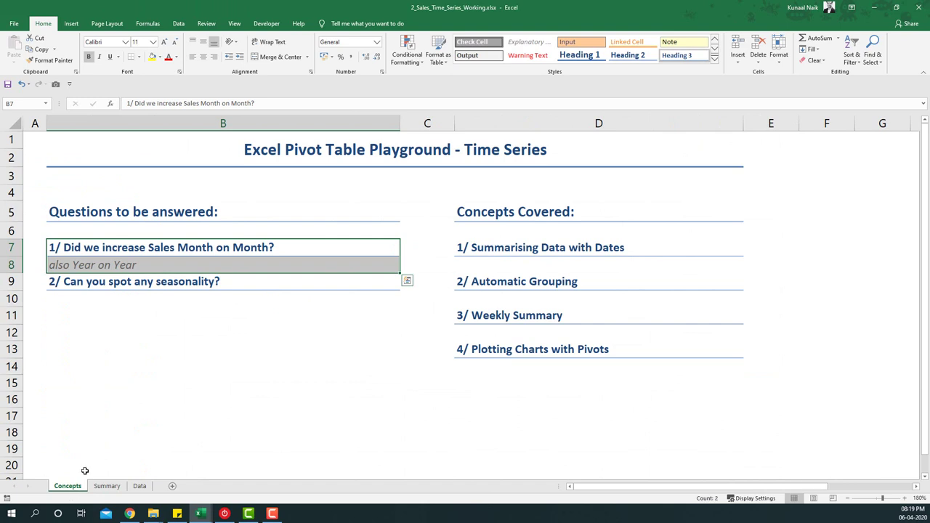
pyautogui.click(150, 284)
pyautogui.click(107, 485)
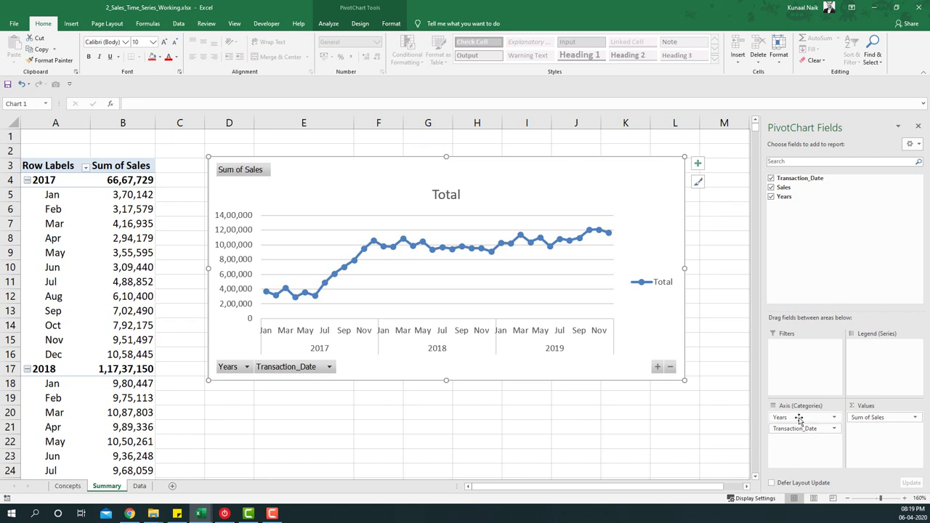
# - Move Years to Legend (Series), shift the chart right to reveal 2019, and zoom out to 150%
pyautogui.moveTo(799, 419); pyautogui.dragTo(875, 373)
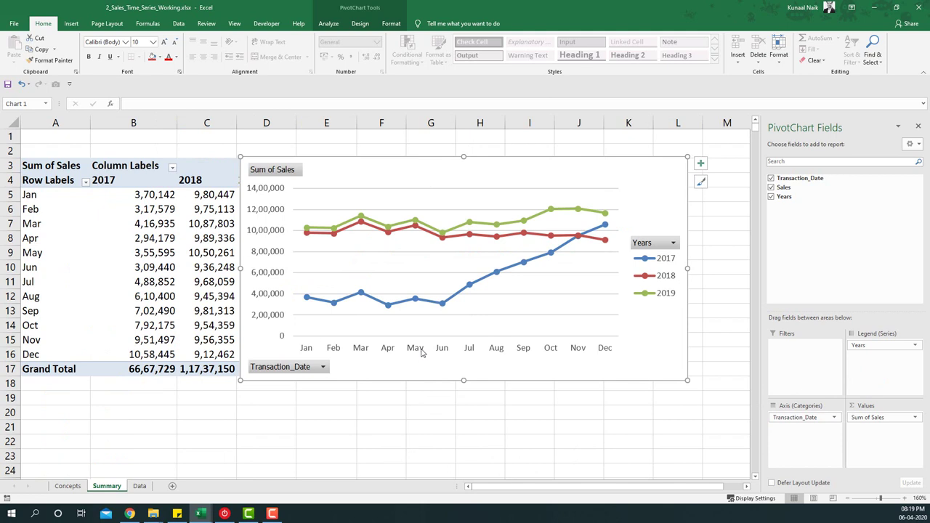
pyautogui.moveTo(359, 155); pyautogui.dragTo(472, 154)
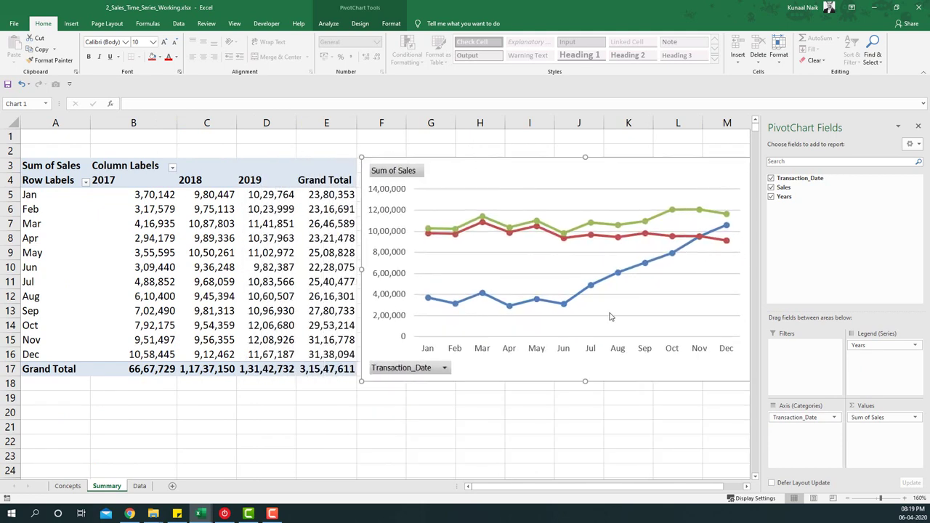
pyautogui.click(847, 499)
pyautogui.click(149, 383)
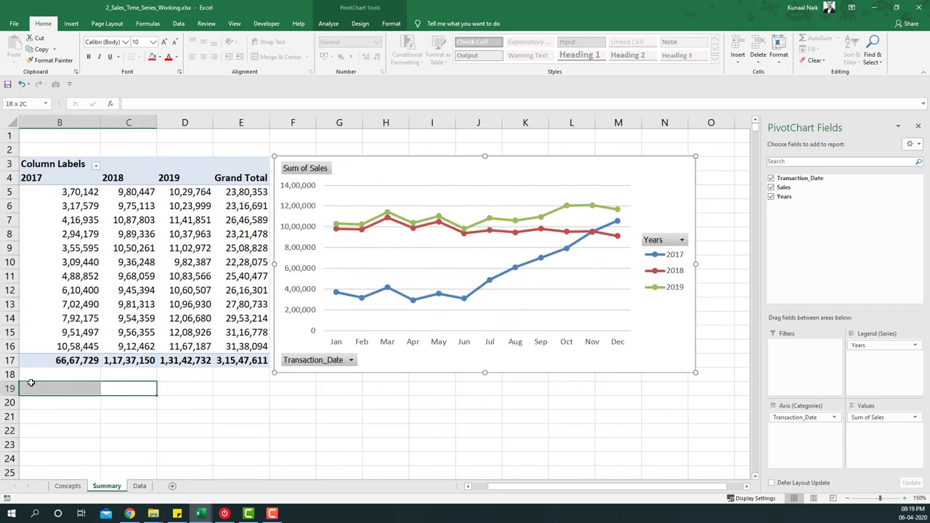
pyautogui.click(283, 440)
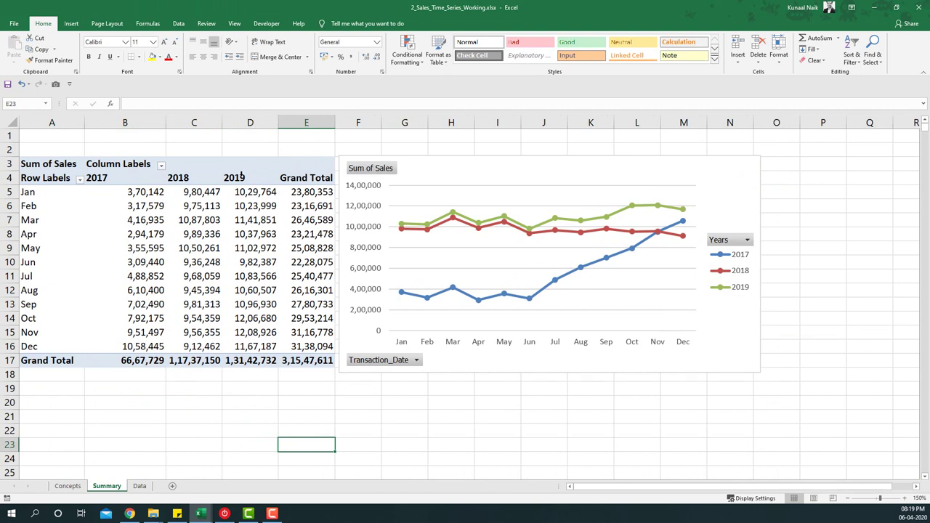
# - Readjust the Years field in the pivot layout and select July's grand total, 25,40,477
pyautogui.click(218, 249)
pyautogui.moveTo(897, 347); pyautogui.dragTo(871, 371)
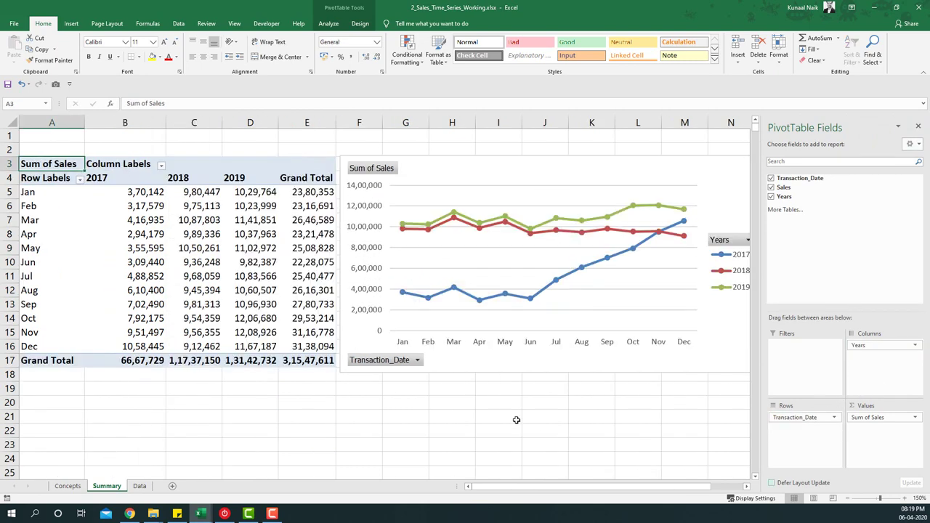
pyautogui.click(498, 417)
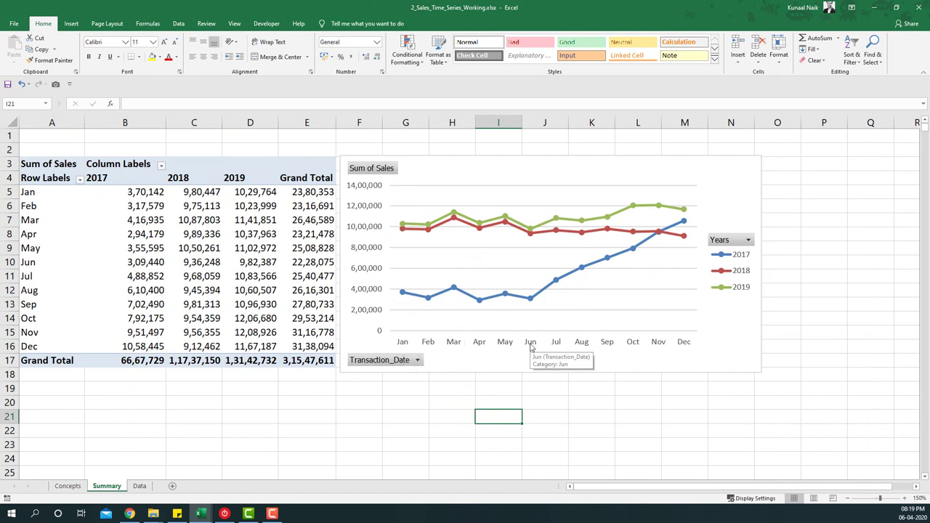
pyautogui.moveTo(402, 292)
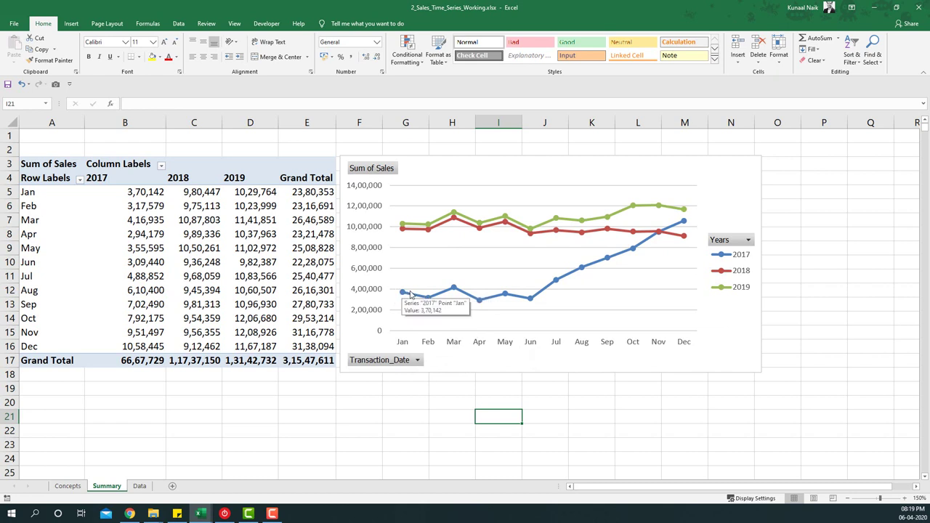
pyautogui.moveTo(453, 290)
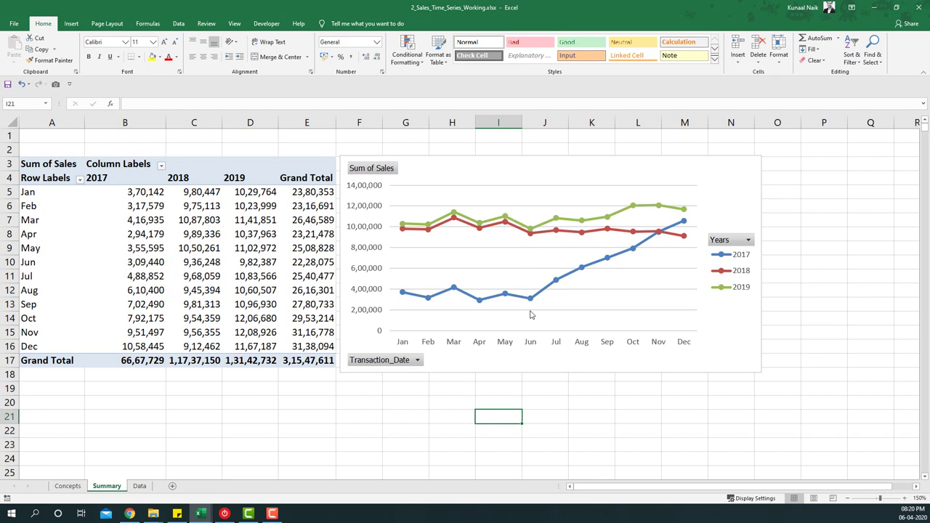
pyautogui.moveTo(535, 260)
pyautogui.moveTo(531, 306)
pyautogui.click(318, 277)
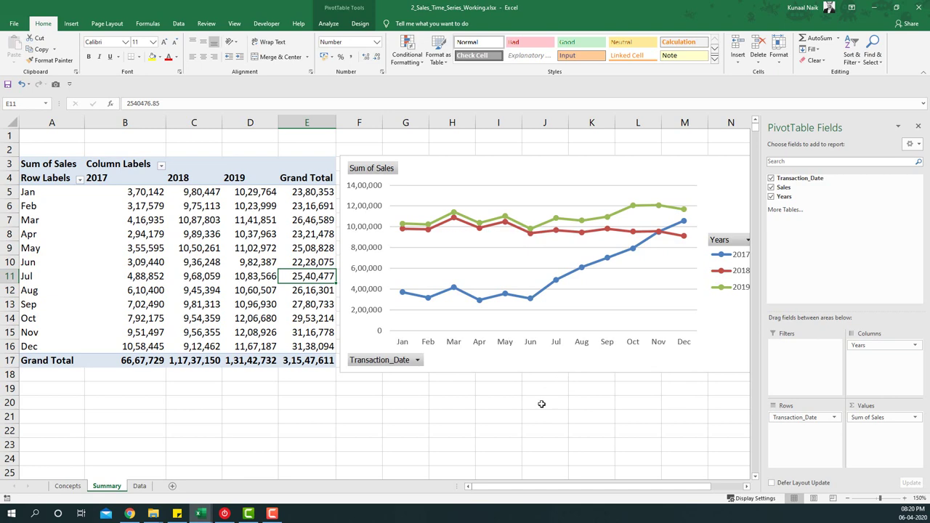
pyautogui.click(149, 430)
pyautogui.click(67, 485)
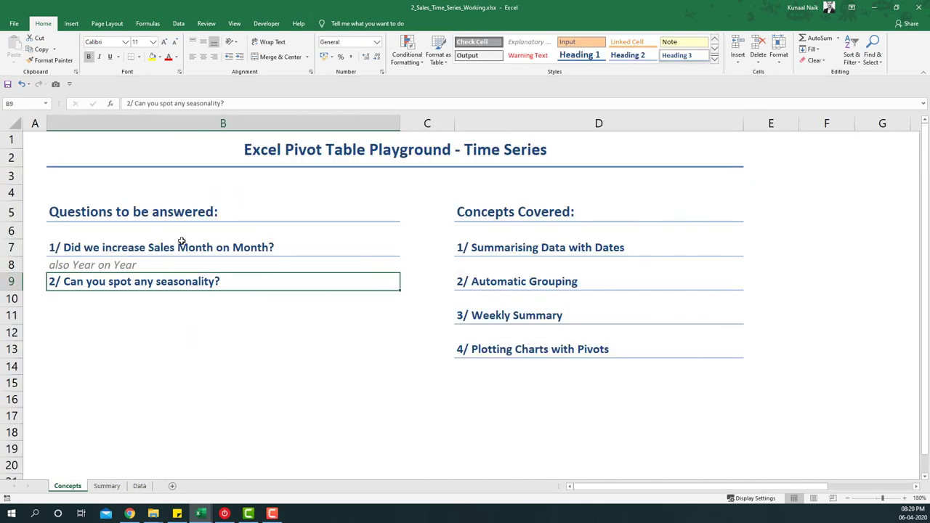
pyautogui.moveTo(182, 241); pyautogui.dragTo(185, 312)
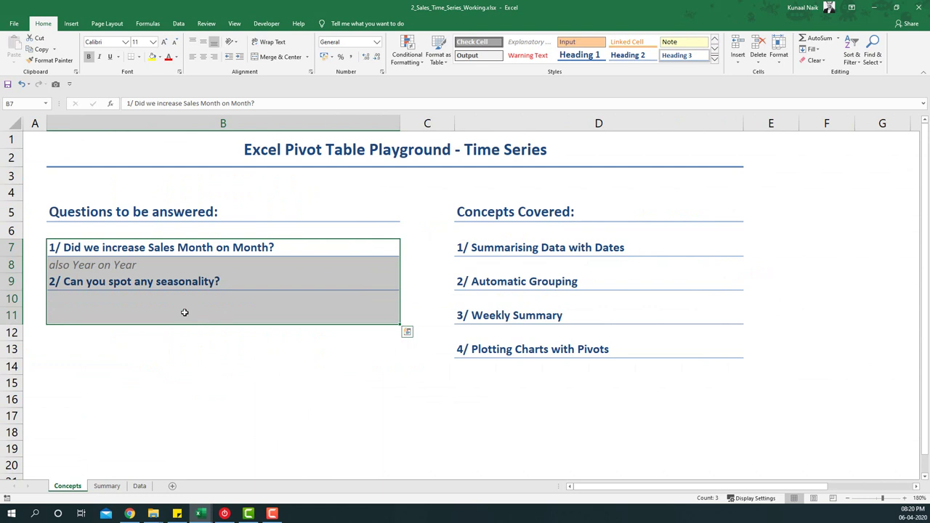
pyautogui.click(528, 248)
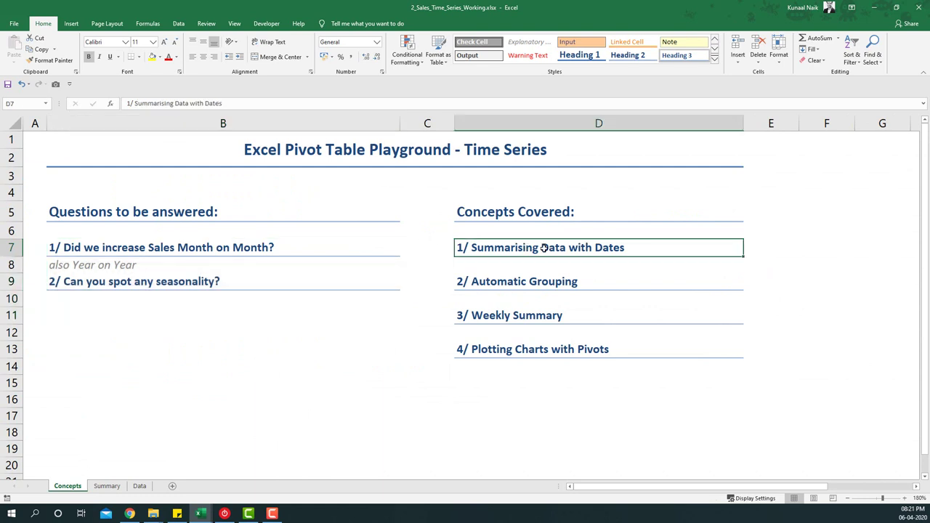
pyautogui.click(548, 284)
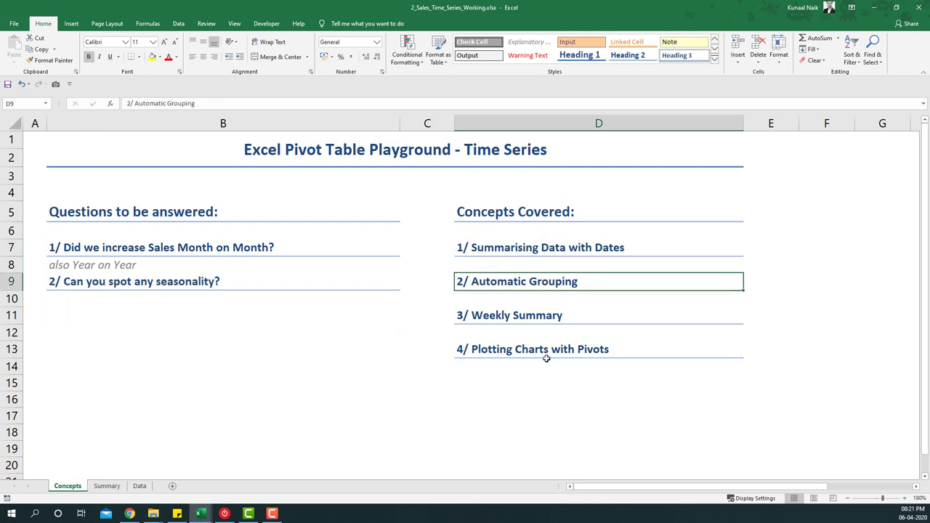
pyautogui.click(550, 316)
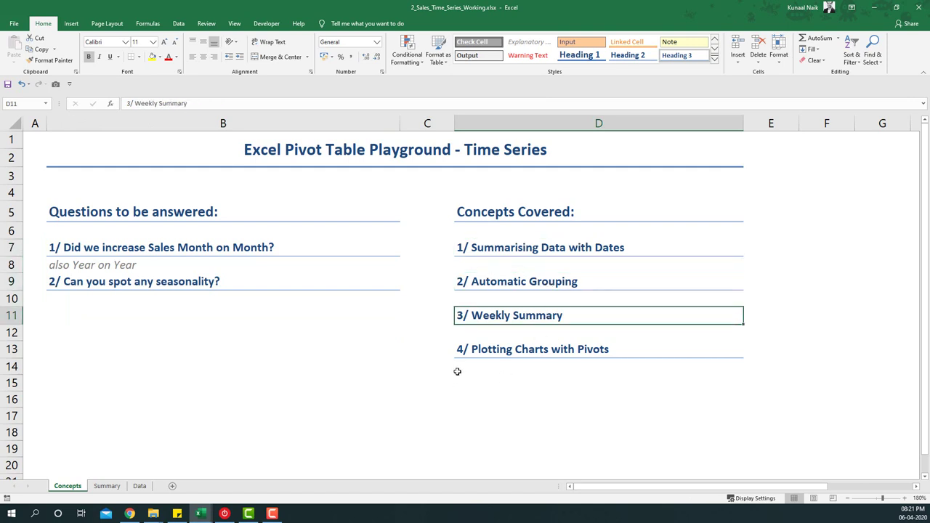
pyautogui.click(107, 486)
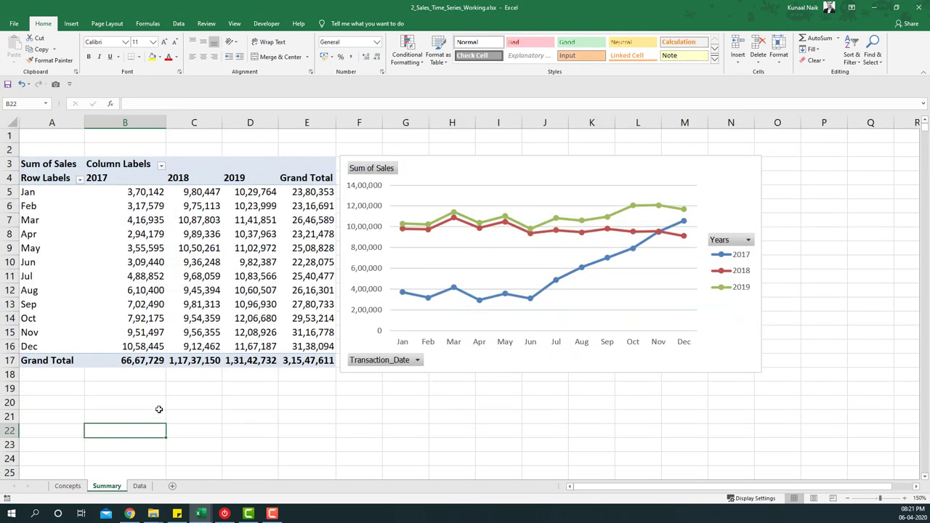
pyautogui.click(207, 250)
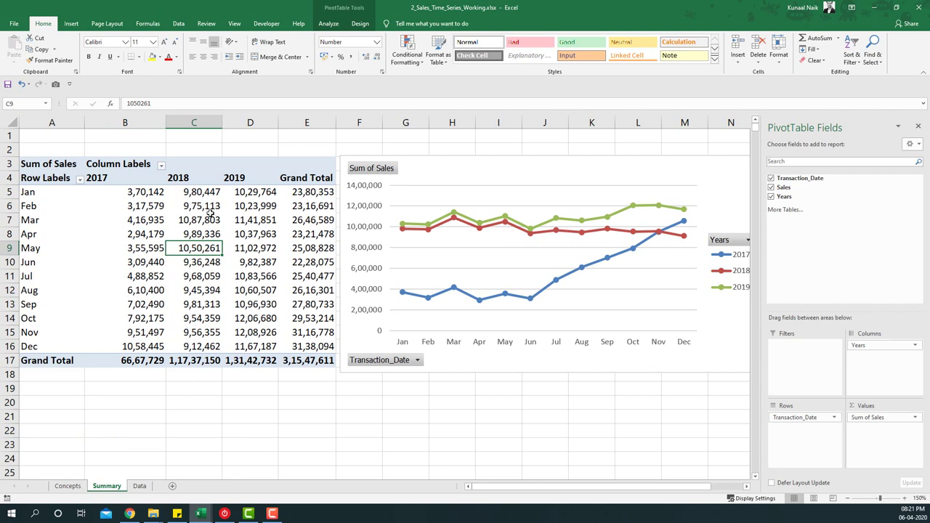
# - Move Years to Rows and regroup Transaction_Date into 7-day periods instead of months and years
pyautogui.moveTo(875, 344); pyautogui.dragTo(807, 413)
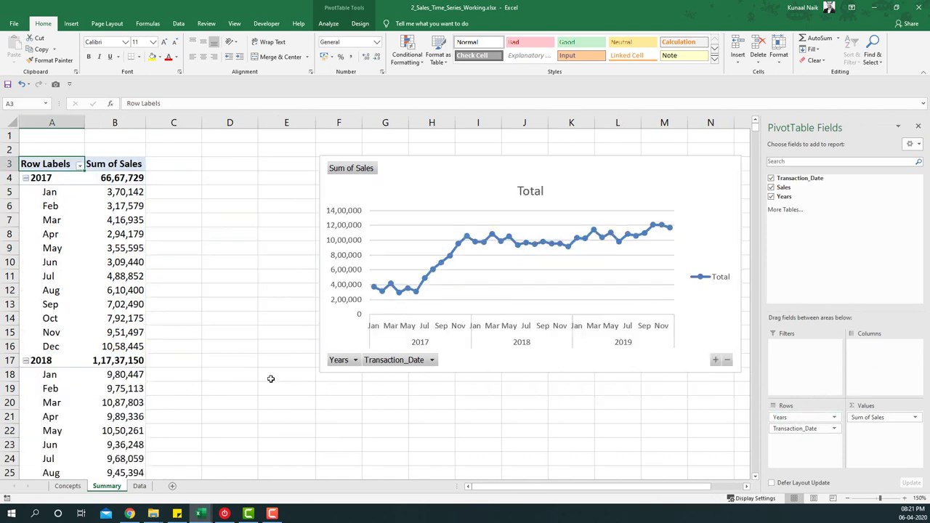
pyautogui.rightClick(52, 236)
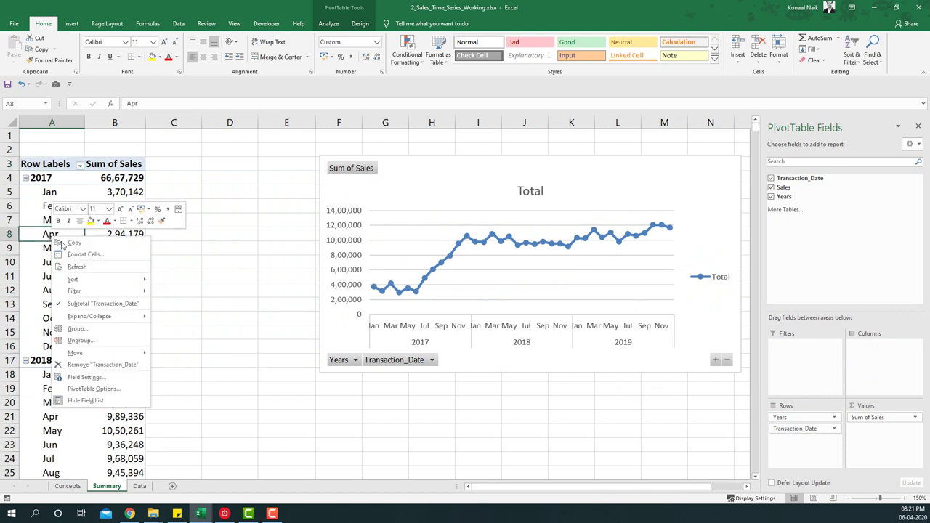
pyautogui.click(78, 329)
pyautogui.moveTo(58, 186); pyautogui.dragTo(208, 168)
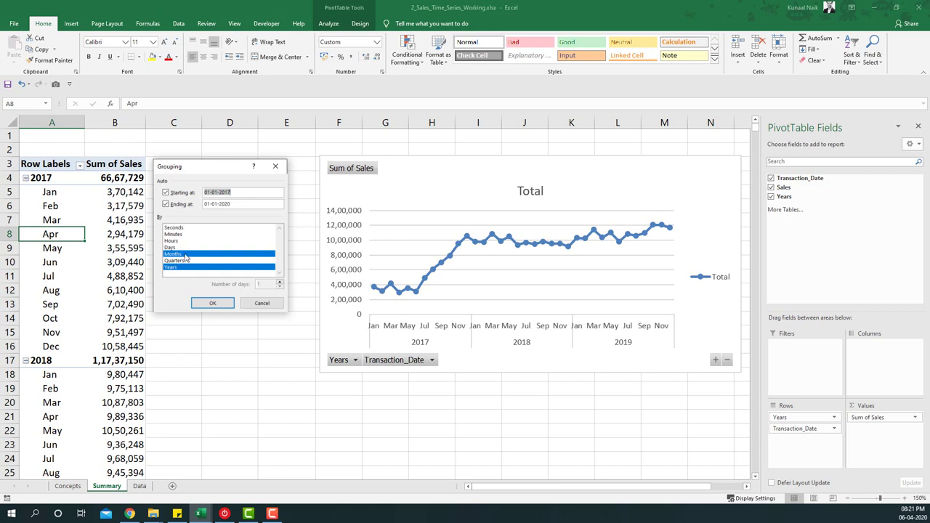
pyautogui.click(185, 254)
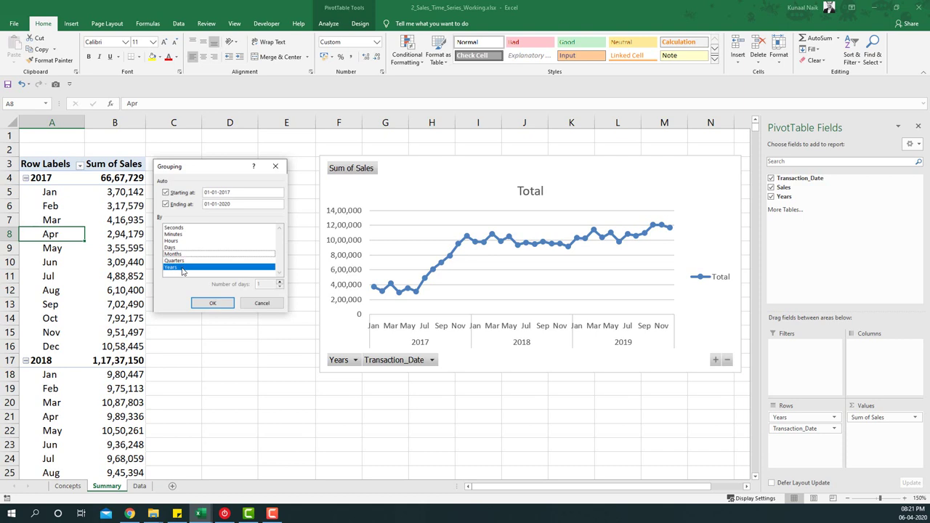
pyautogui.click(183, 269)
pyautogui.click(181, 248)
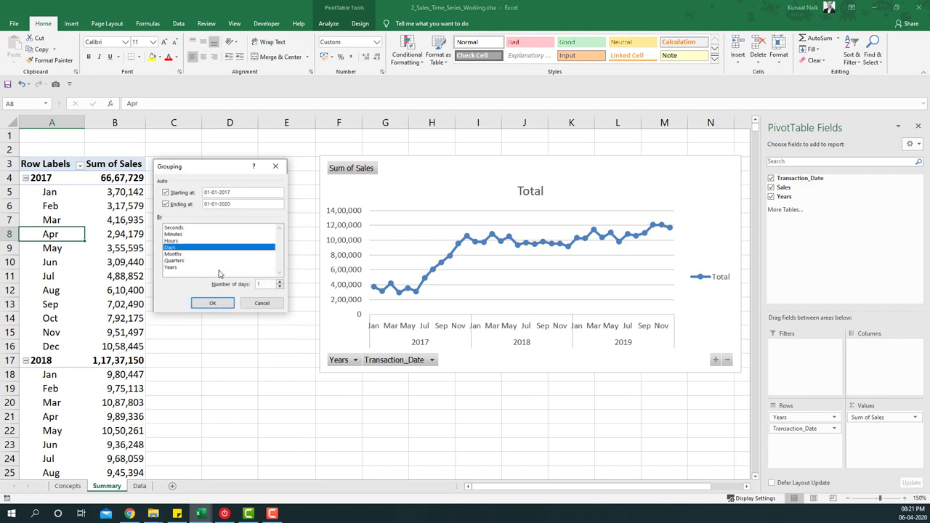
pyautogui.moveTo(264, 284); pyautogui.dragTo(252, 284)
pyautogui.click(213, 303)
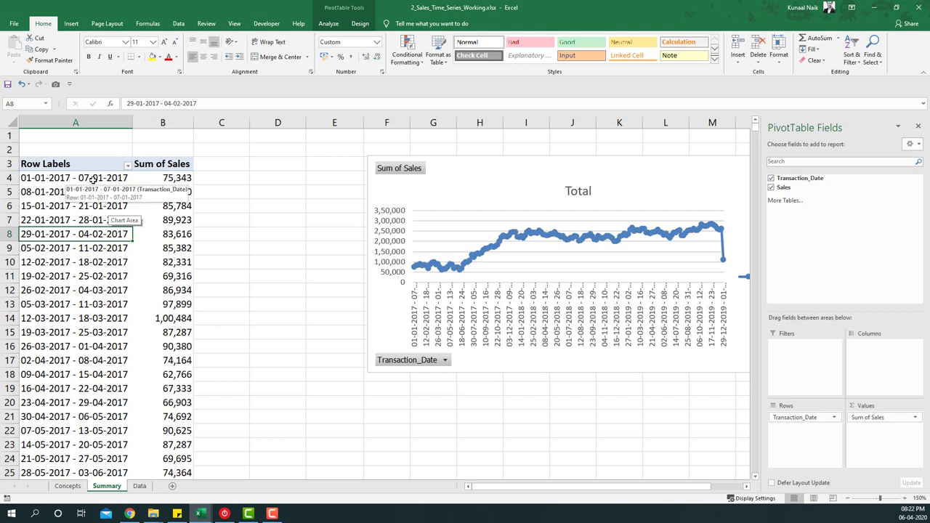
# - Bring up January 2017 in the Windows calendar to see its starting weekday, then return to Excel
pyautogui.click(907, 512)
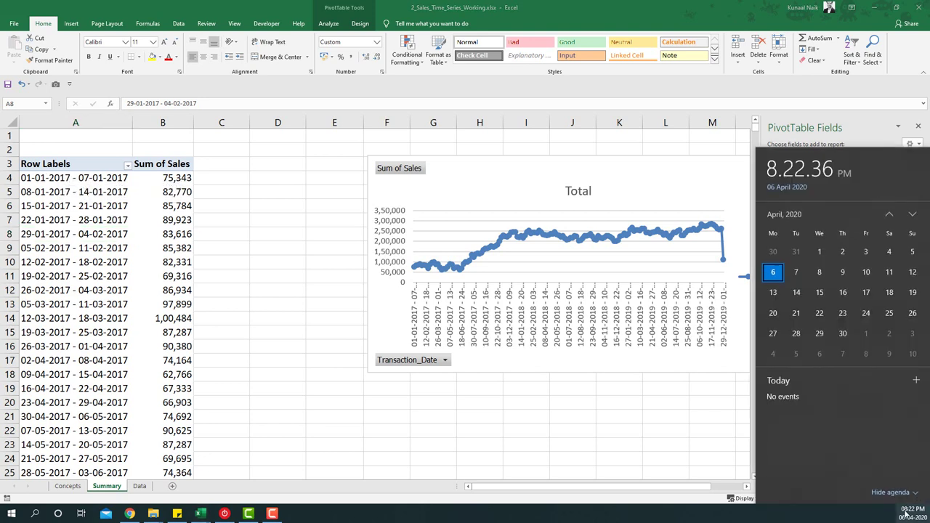
pyautogui.click(771, 215)
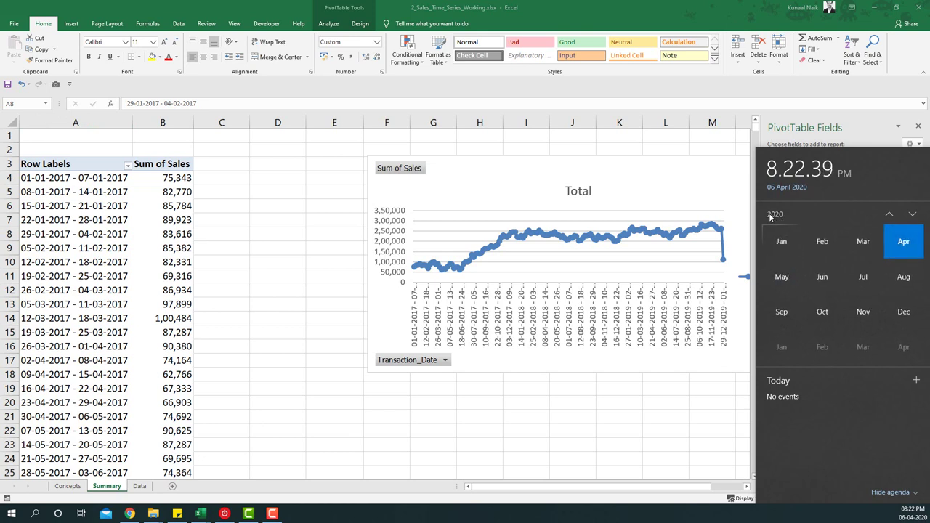
pyautogui.click(771, 214)
pyautogui.click(888, 218)
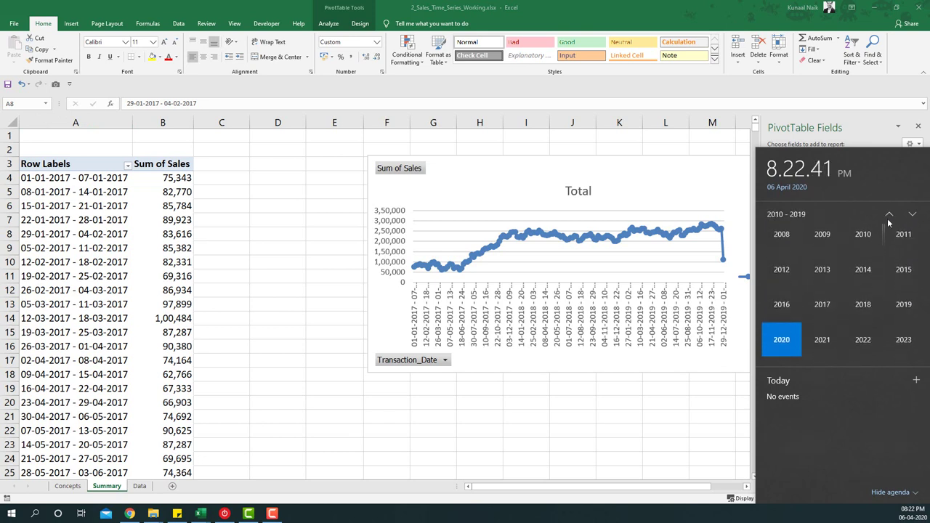
pyautogui.click(825, 313)
pyautogui.click(782, 243)
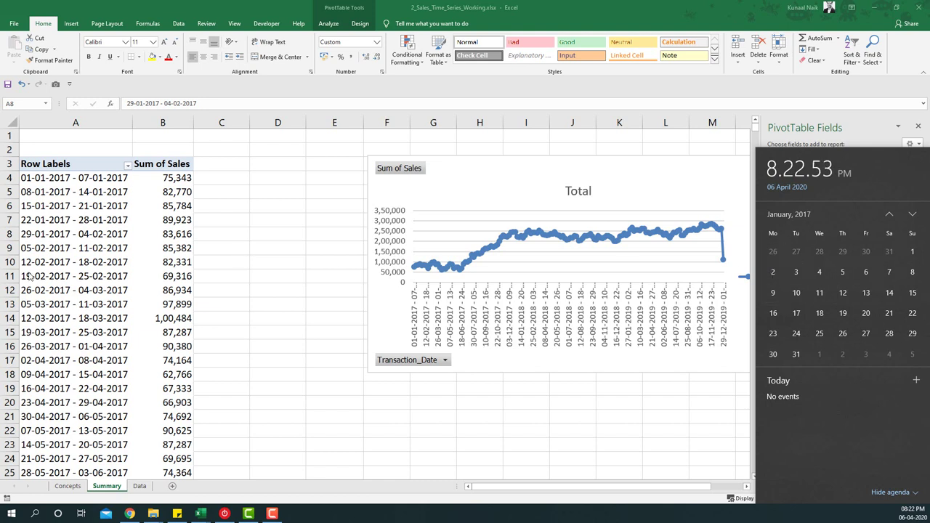
pyautogui.click(69, 234)
# - Change the weekly grouping's start date to 02-01-2017, keeping 7-day periods
pyautogui.rightClick(75, 208)
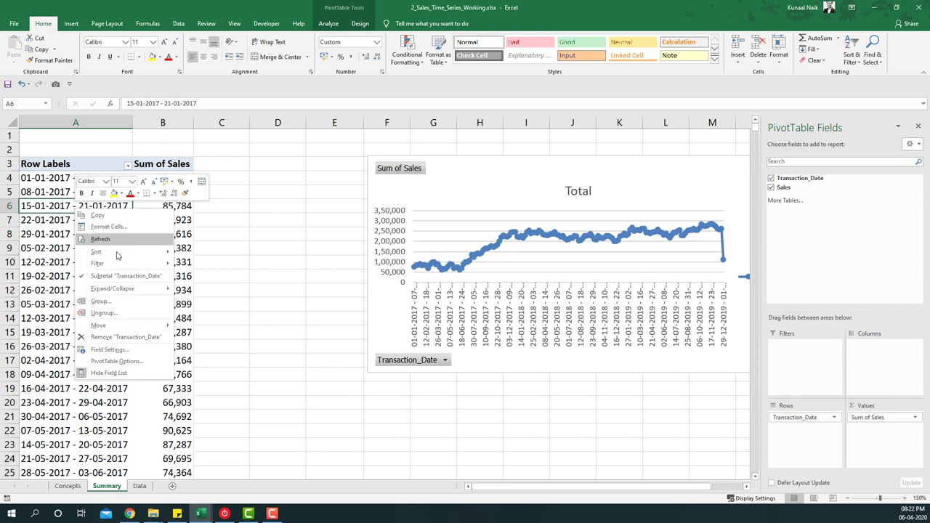
pyautogui.click(117, 304)
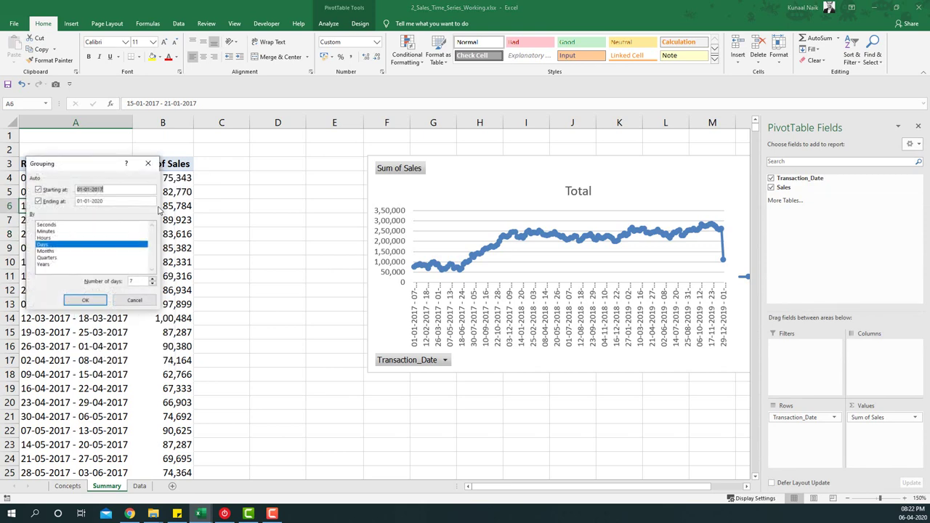
pyautogui.moveTo(87, 163); pyautogui.dragTo(279, 201)
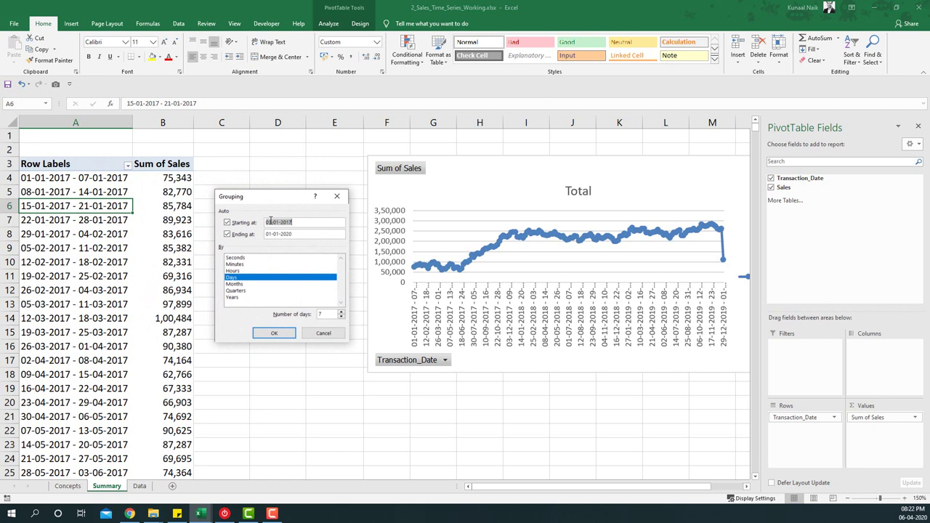
pyautogui.click(270, 223)
pyautogui.press('BackSpace')
pyautogui.write('2')
pyautogui.click(274, 334)
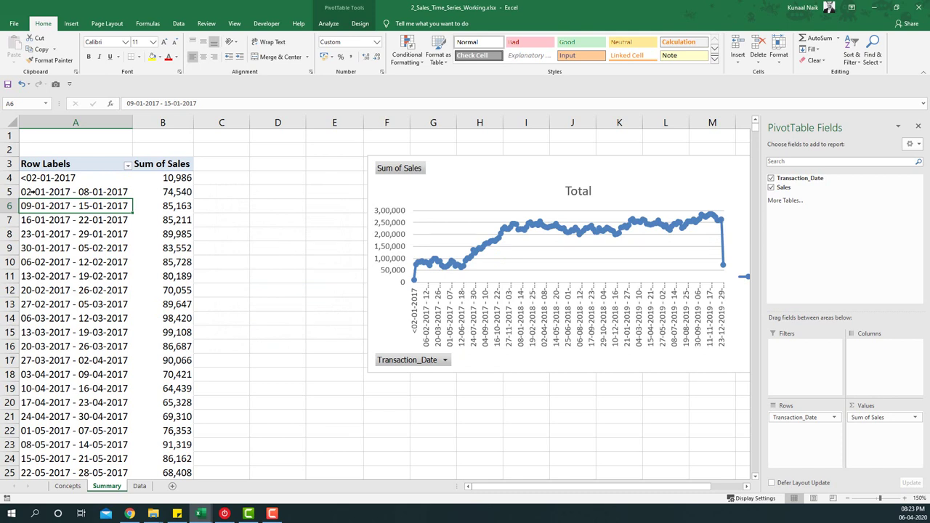
# - Check the pivot's weekly rows from top to bottom and glance at the Concepts sheet before returning to Summary
pyautogui.click(26, 192)
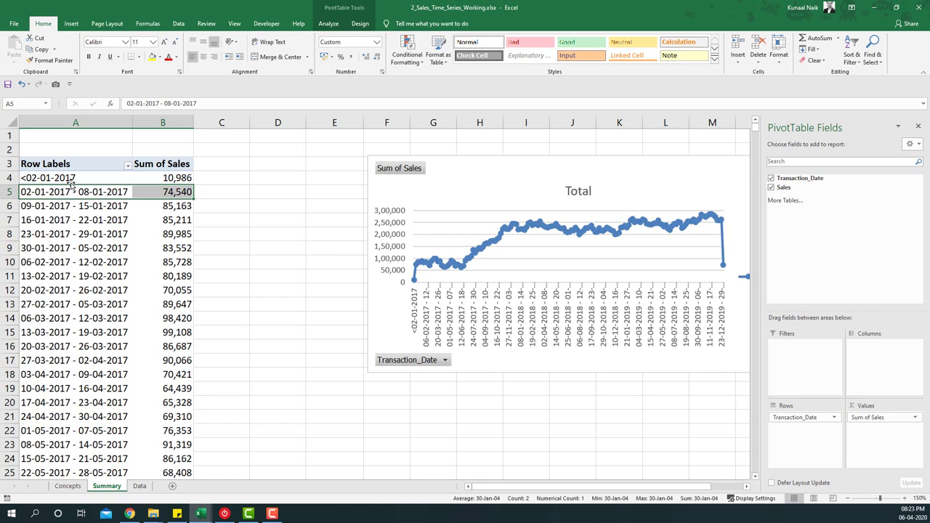
pyautogui.scroll(-1, 91, 213)
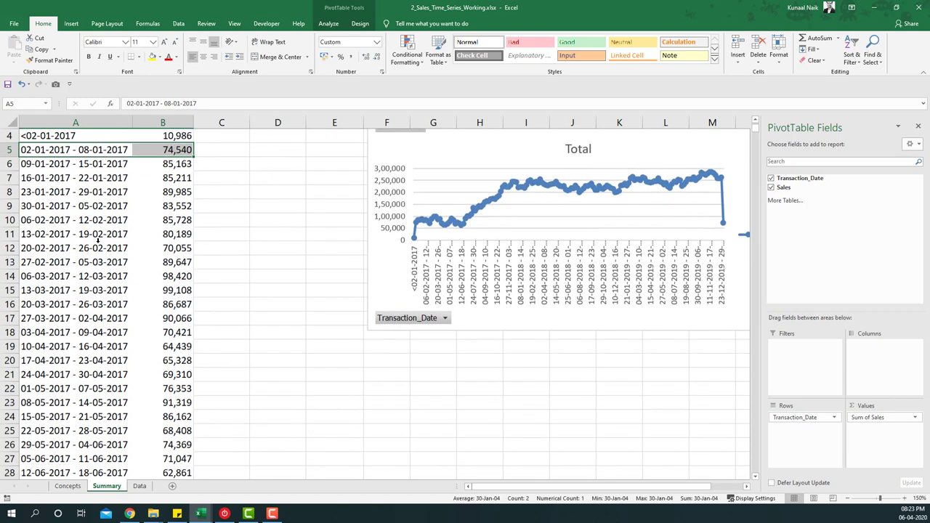
pyautogui.scroll(1, 91, 226)
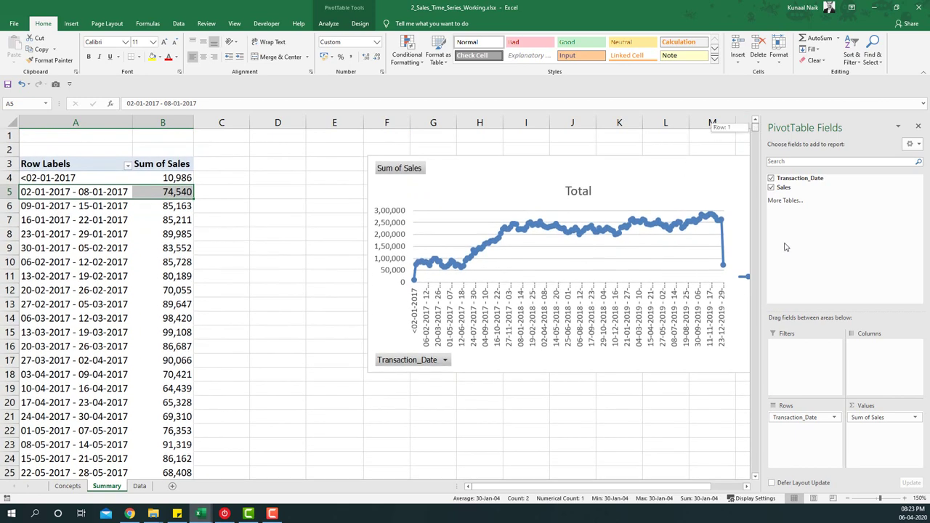
pyautogui.hotkey('ctrl', 'Down')
pyautogui.hotkey('ctrl', 'Up')
pyautogui.hotkey('ctrl', 'Up')
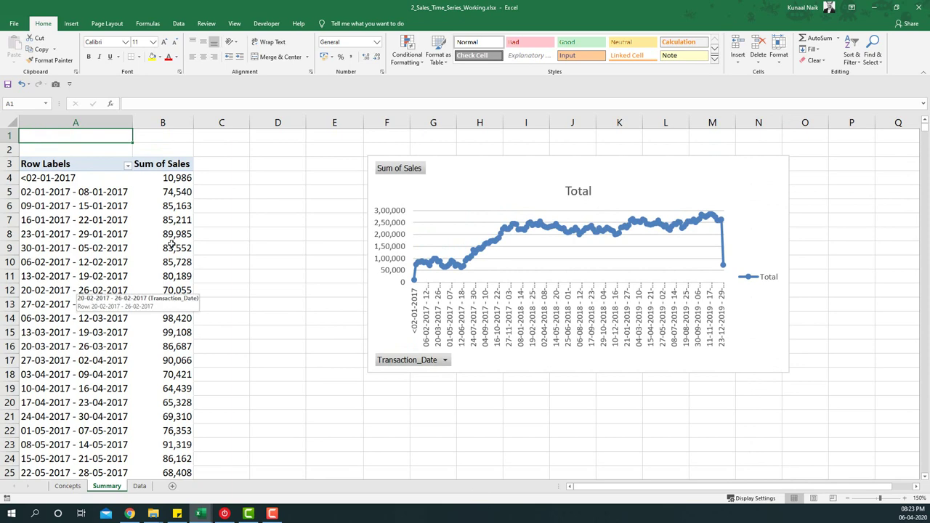
pyautogui.click(74, 180)
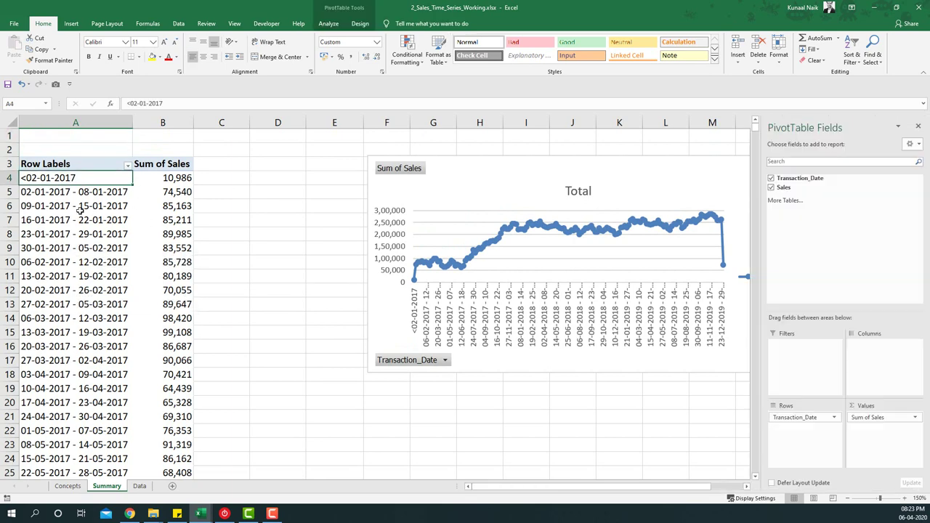
pyautogui.click(68, 486)
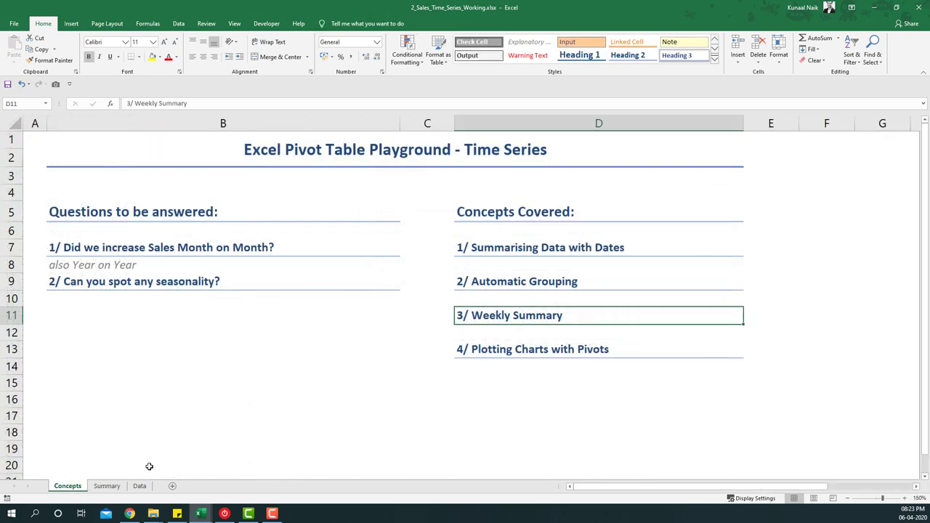
pyautogui.click(107, 485)
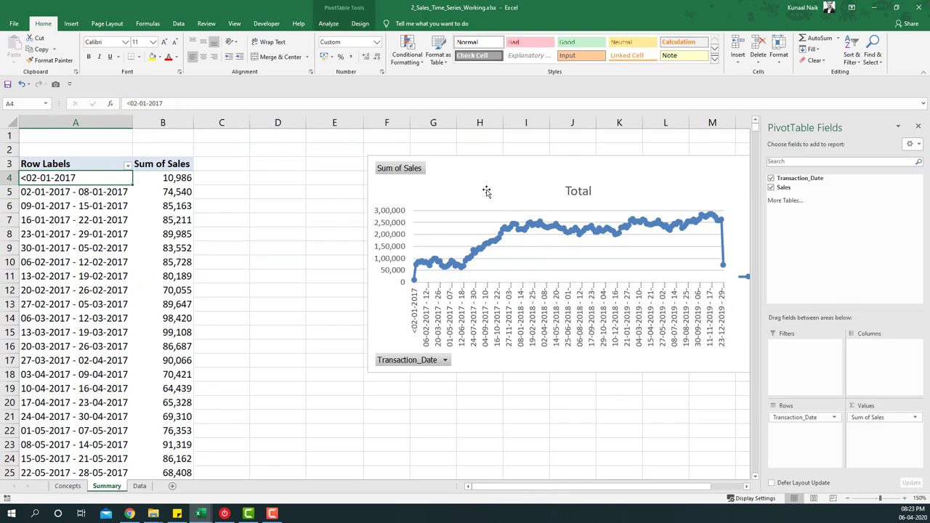
# - Move the chart left beside the pivot table and hide all its field buttons
pyautogui.moveTo(508, 157); pyautogui.dragTo(373, 162)
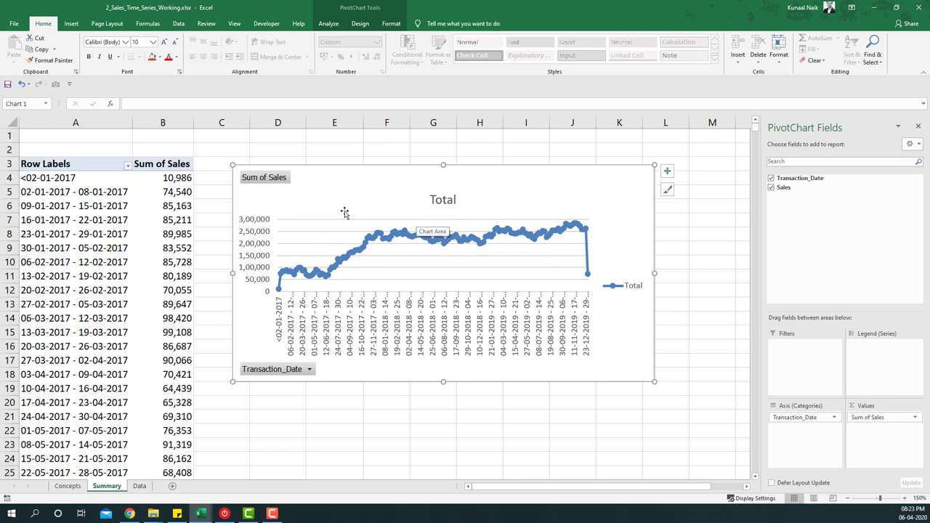
pyautogui.rightClick(269, 181)
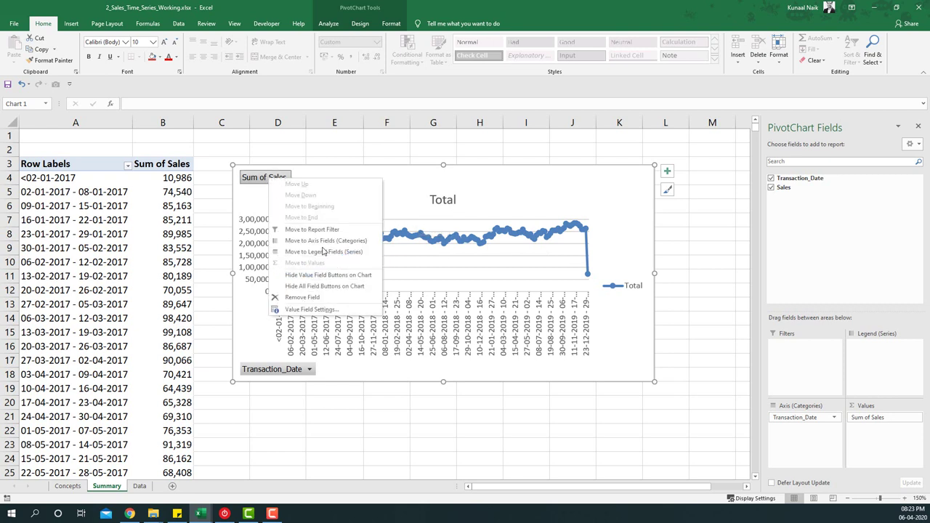
pyautogui.click(337, 286)
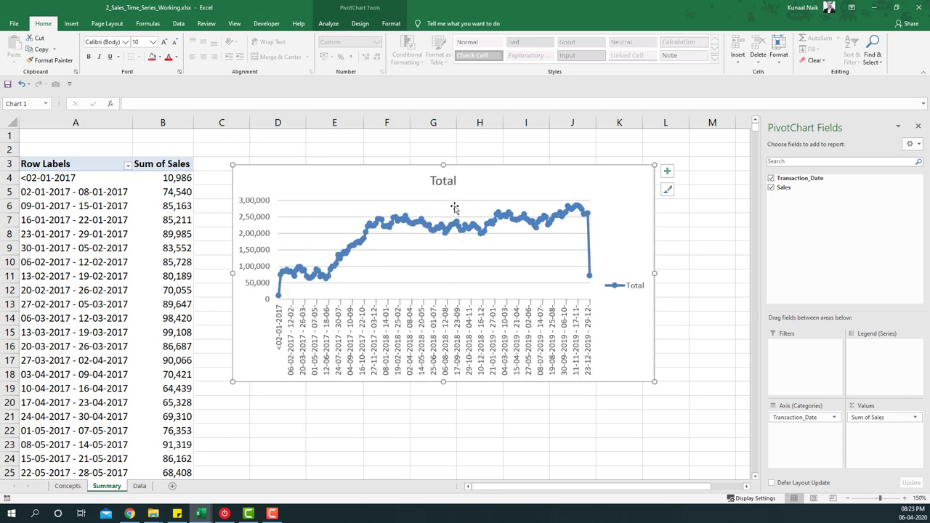
# - Delete the chart title and legend, and shrink the axis label font several sizes
pyautogui.click(442, 182)
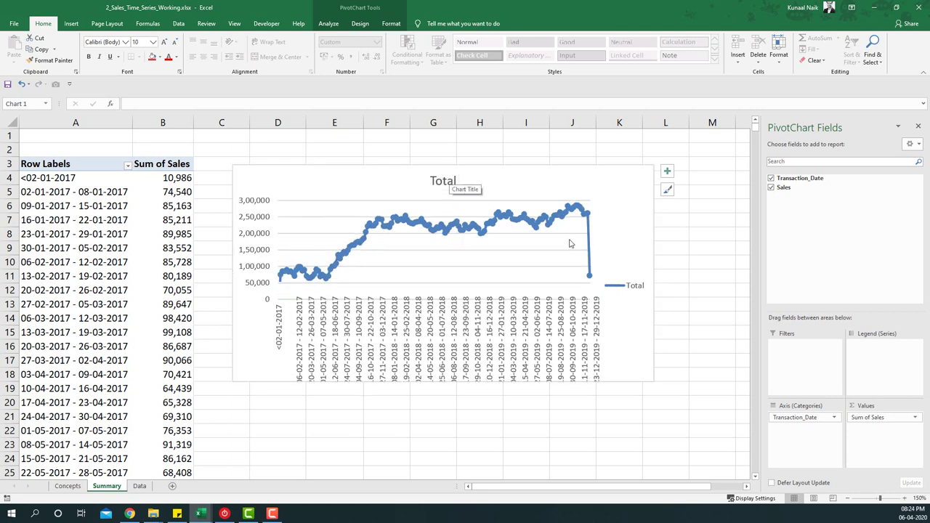
pyautogui.press('Delete')
pyautogui.click(614, 272)
pyautogui.press('Delete')
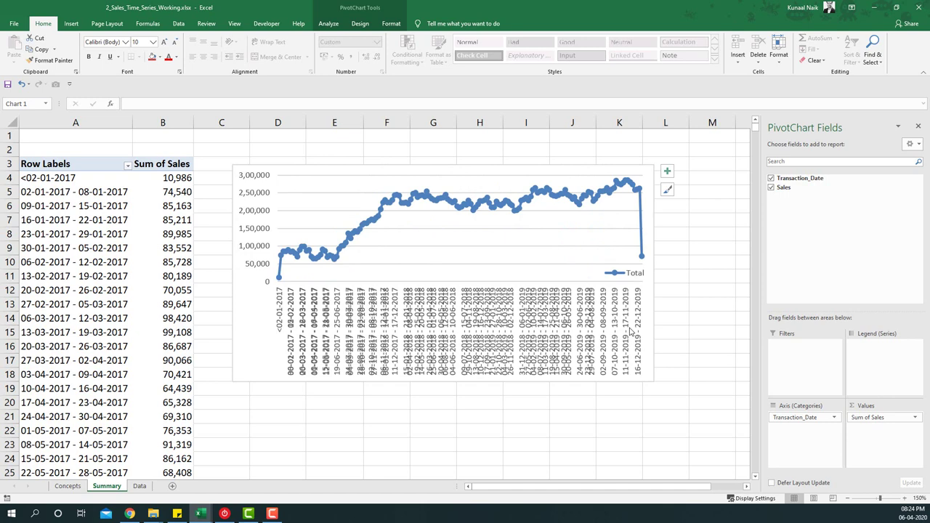
pyautogui.click(174, 42)
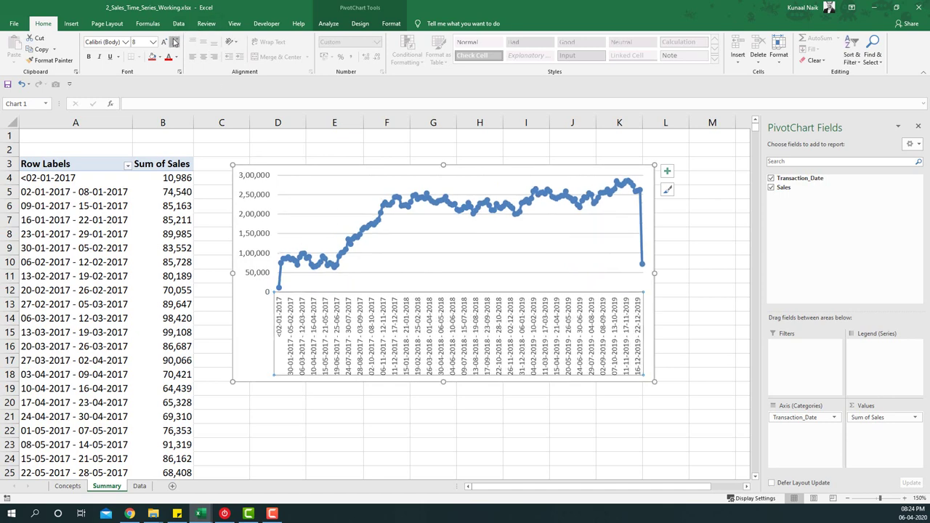
pyautogui.click(174, 42)
pyautogui.click(175, 42)
pyautogui.click(174, 42)
pyautogui.click(174, 42)
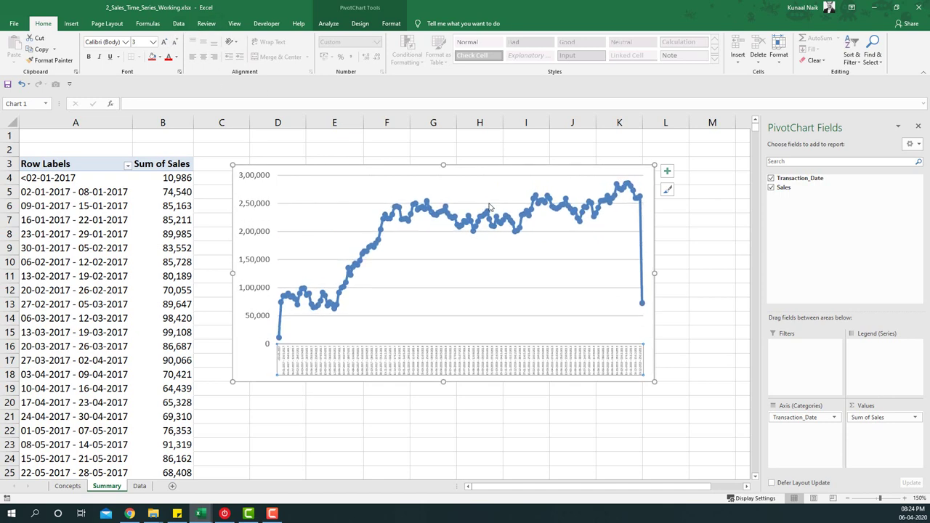
# - Apply chart Style 15 and change the chart type to a plain Line without markers
pyautogui.click(385, 26)
pyautogui.click(359, 24)
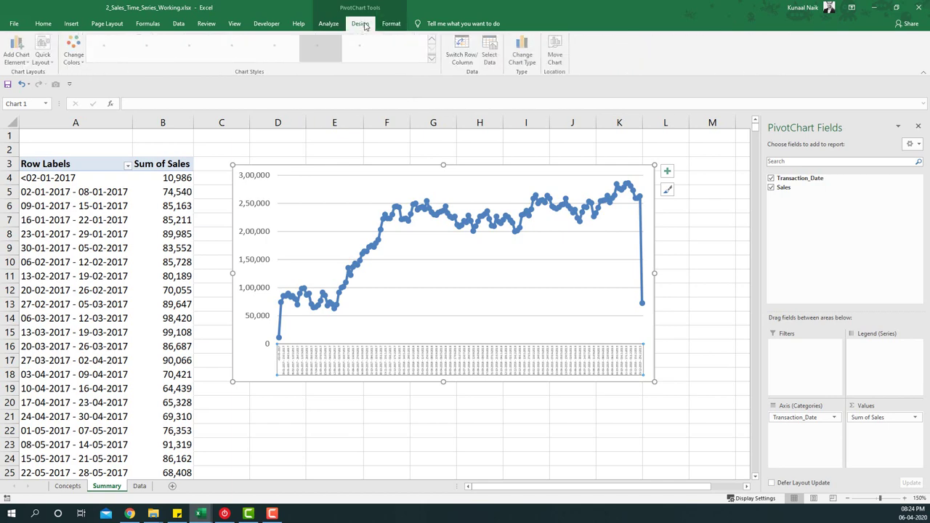
pyautogui.click(432, 60)
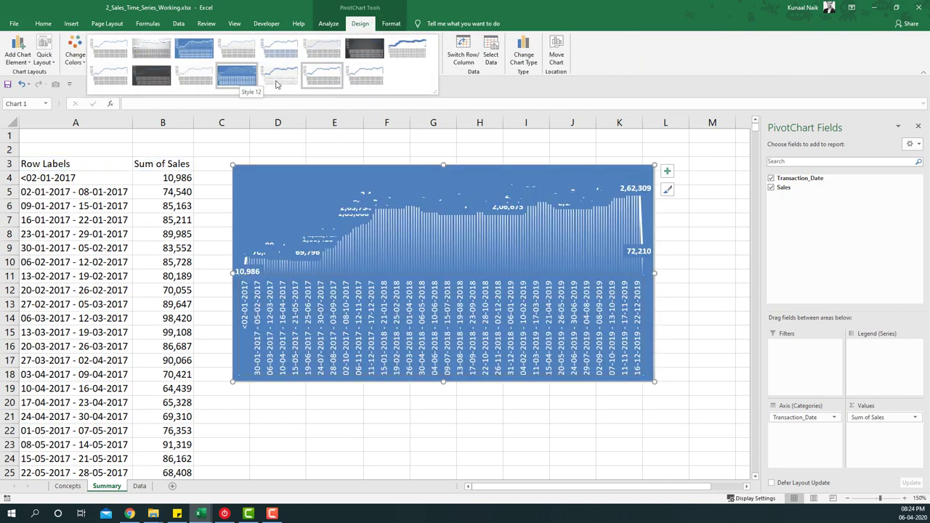
pyautogui.click(356, 86)
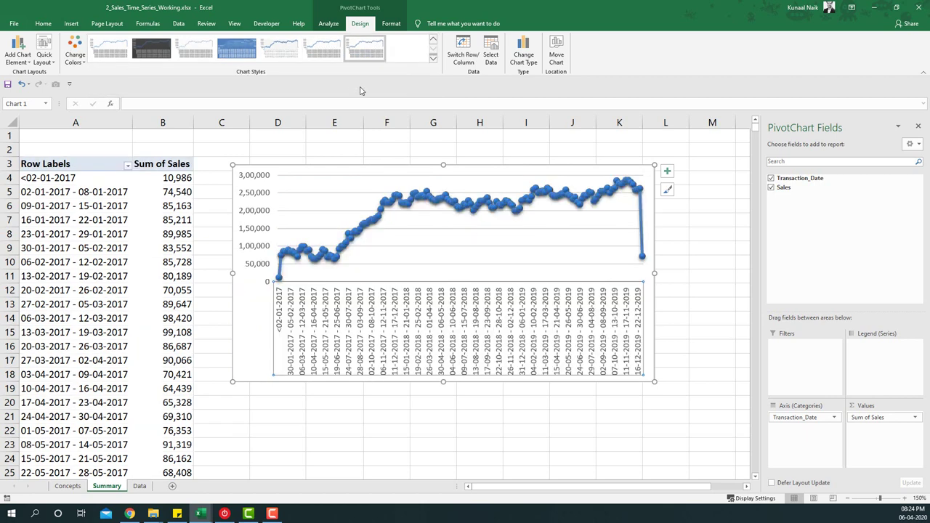
pyautogui.click(523, 57)
pyautogui.click(401, 153)
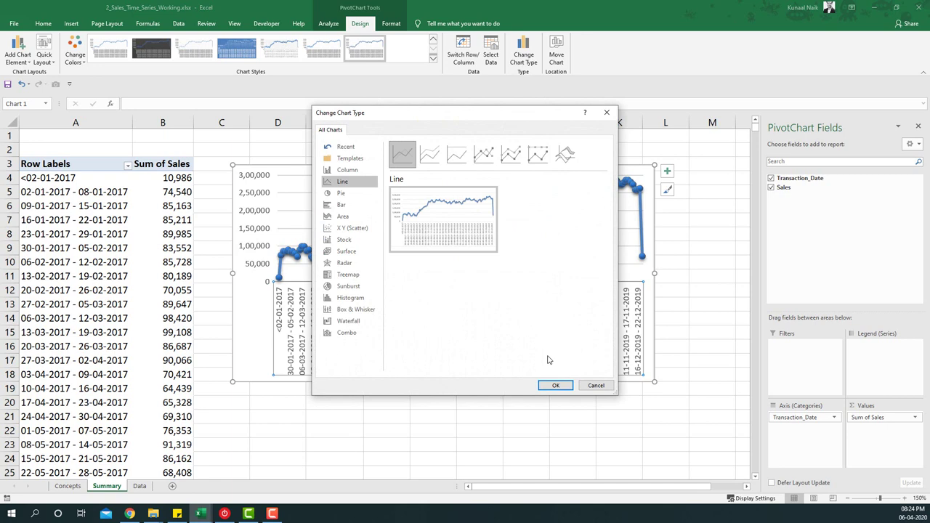
pyautogui.click(554, 385)
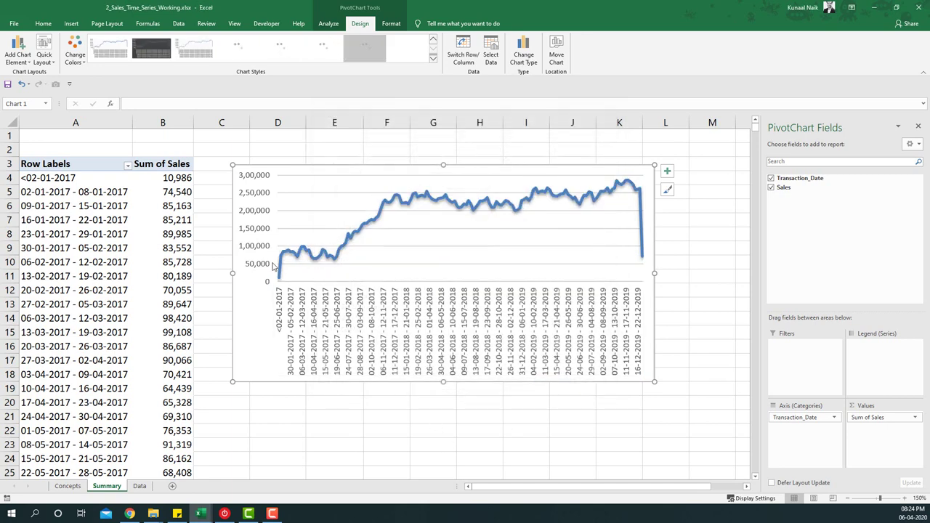
# - Decrease the chart's axis date labels to 5-point text
pyautogui.click(45, 24)
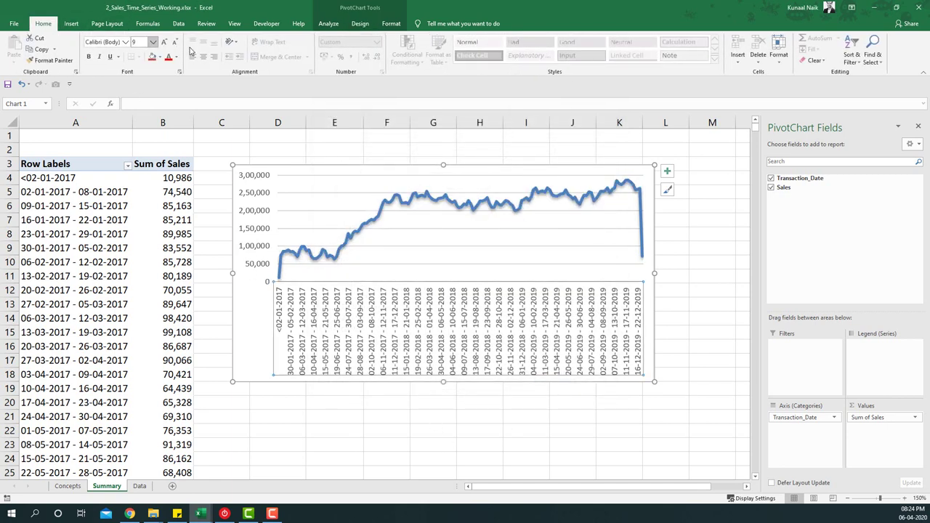
pyautogui.click(176, 44)
pyautogui.click(176, 44)
pyautogui.click(175, 43)
pyautogui.click(176, 44)
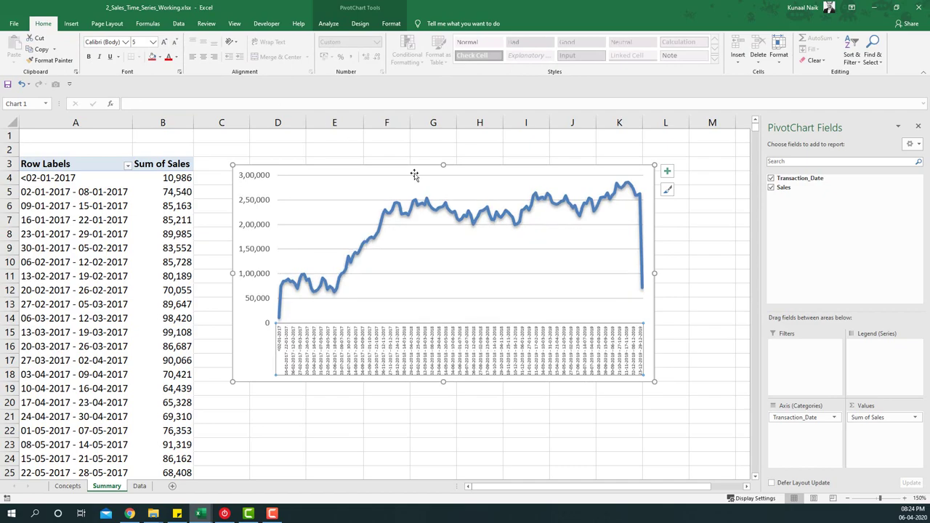